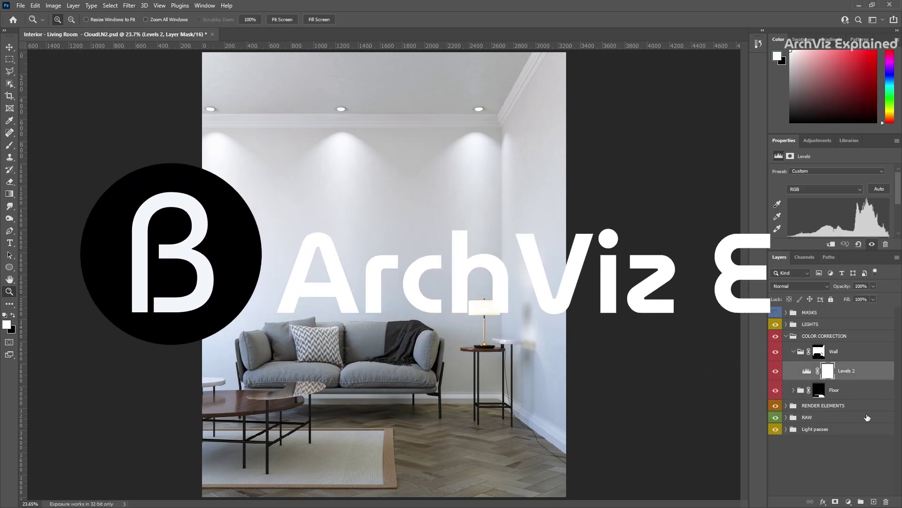
Step: Add a Color Balance adjustment to the wall group with Cyan/Red -48 and Yellow/Blue +50
click(848, 501)
click(853, 413)
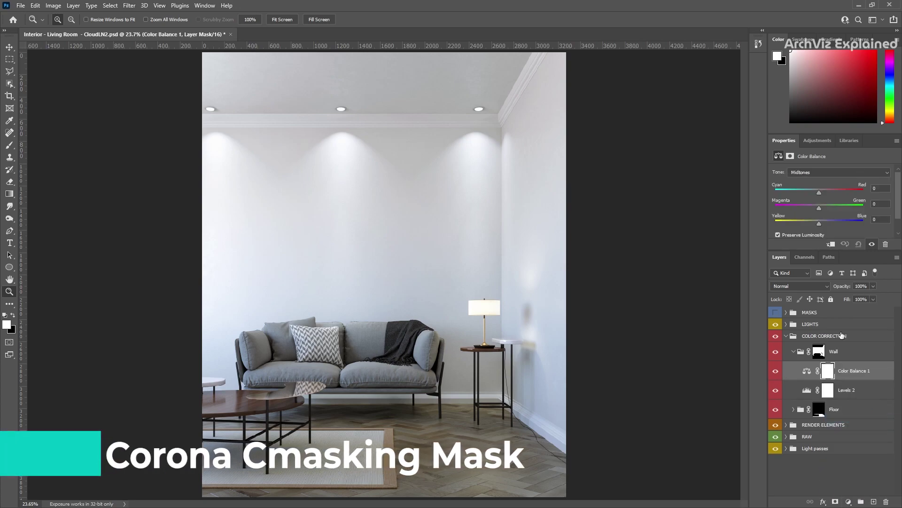
drag(819, 223, 838, 223)
drag(819, 193, 821, 211)
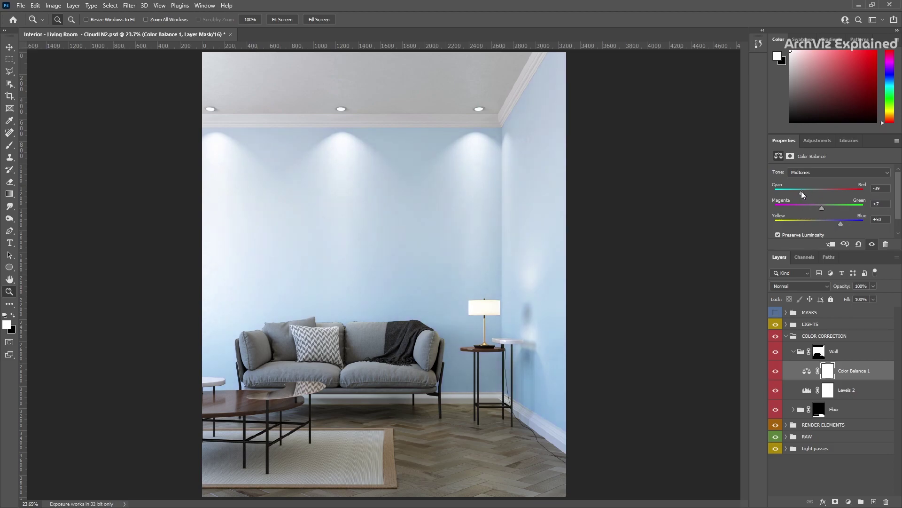
Step: Add a Brightness/Contrast adjustment with lowered brightness, then reselect Color Balance 1
click(848, 502)
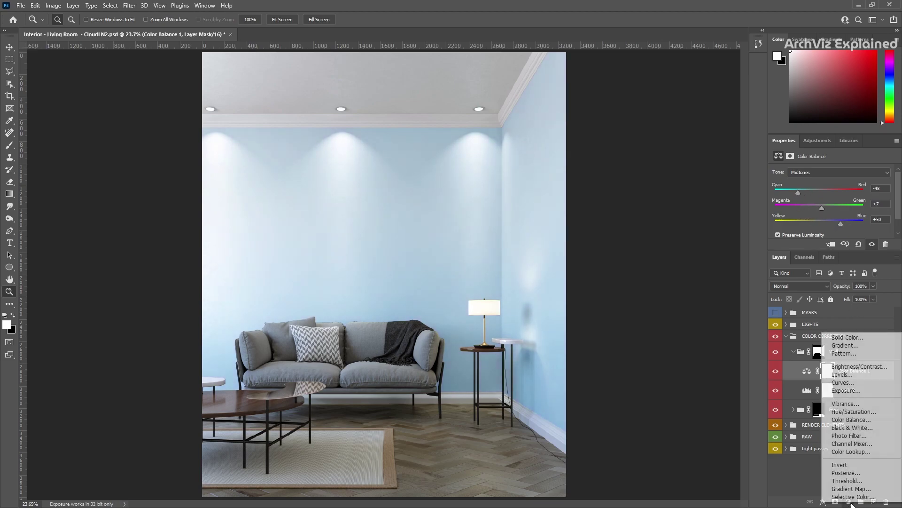
click(860, 367)
drag(831, 197, 815, 206)
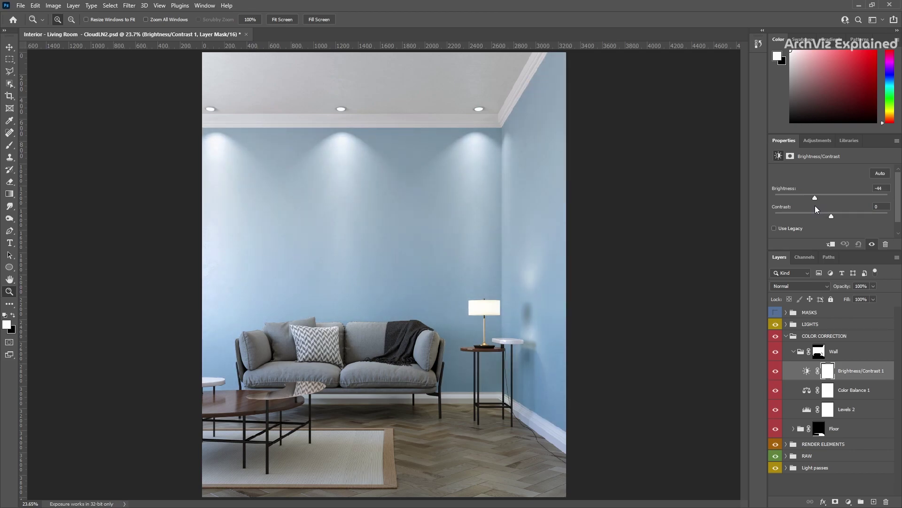
click(854, 391)
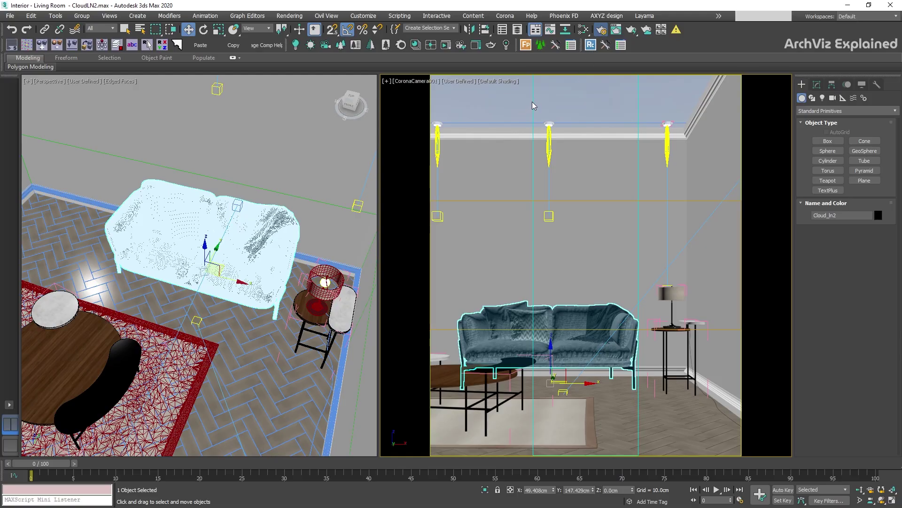
Step: In Render Setup's Scene tab, enable 'Render only masks (disable shading)' and set Pass limit to 10
key(F10)
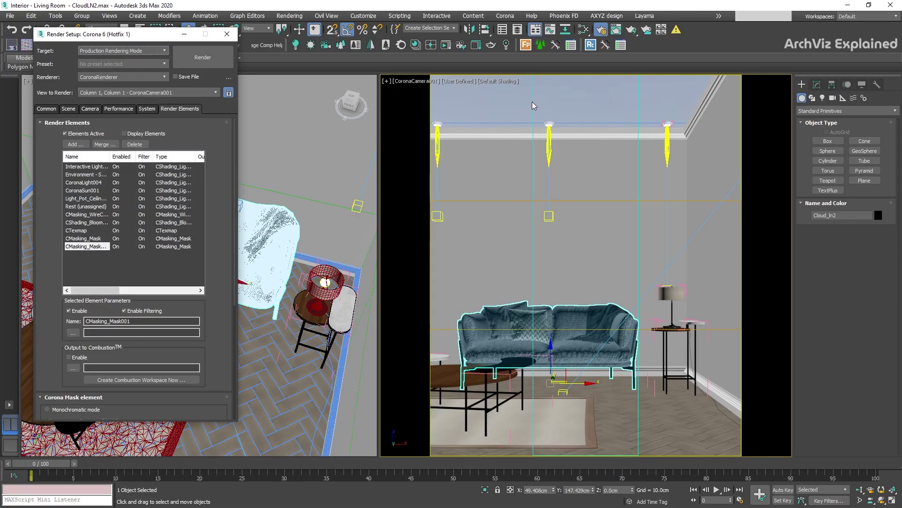
click(68, 109)
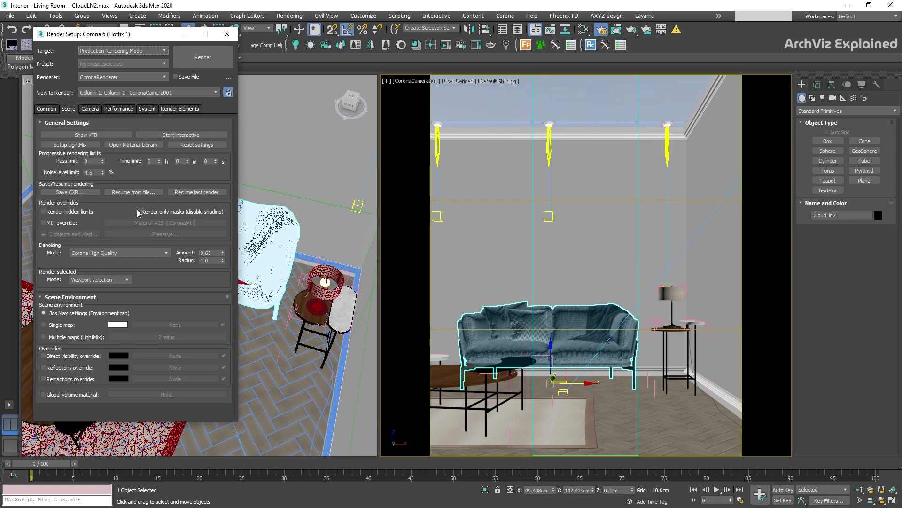
click(139, 212)
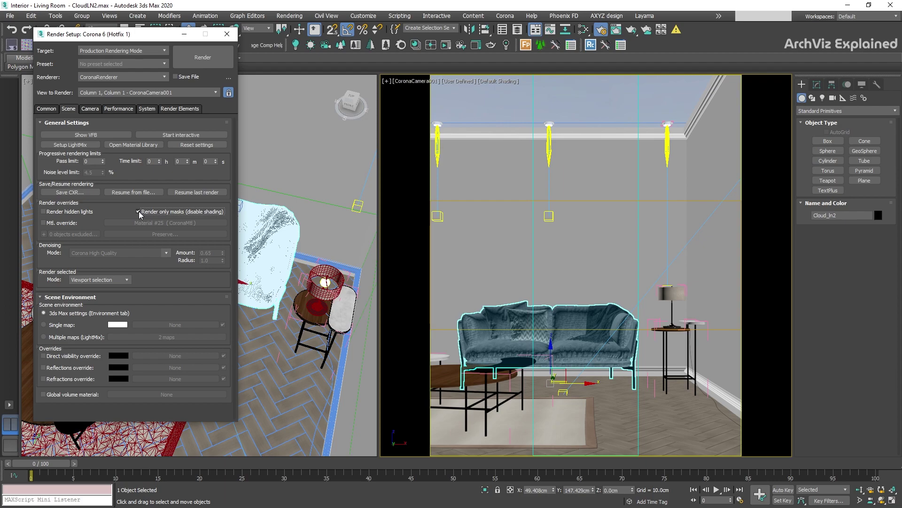
click(90, 162)
text(10)
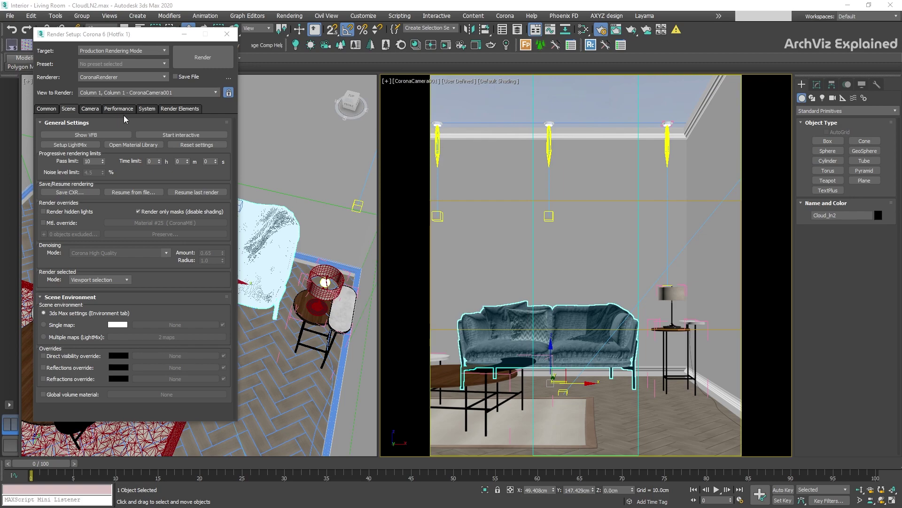
Step: Add a CMasking_Mask render element (CMasking_Mask002) with Object GBuffer ID enabled and set to 1
click(179, 109)
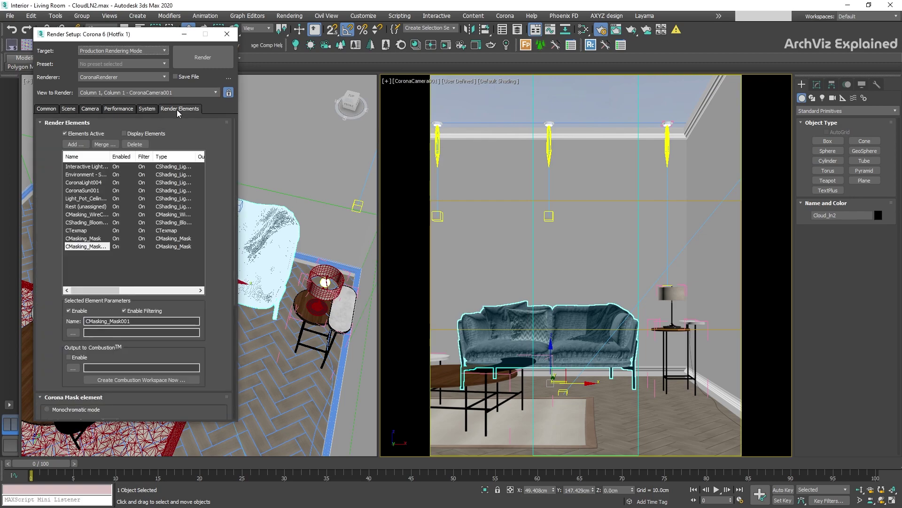
click(75, 144)
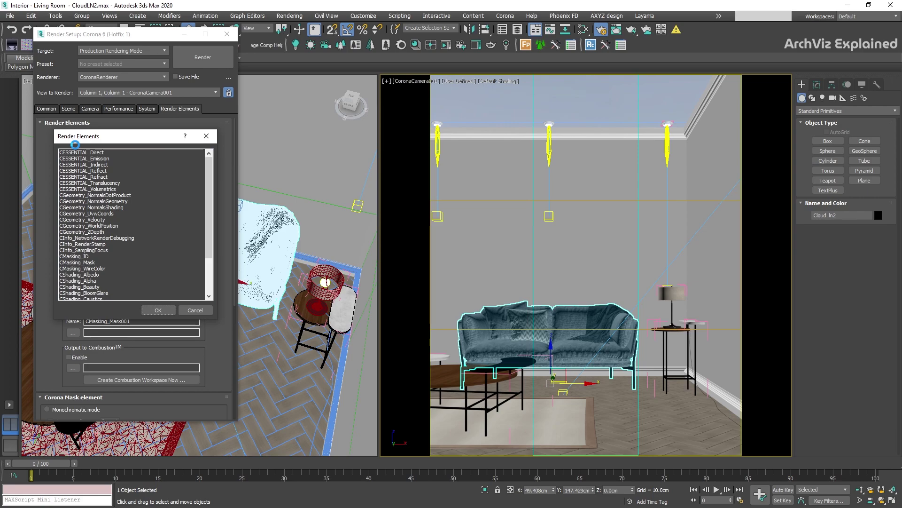
click(77, 262)
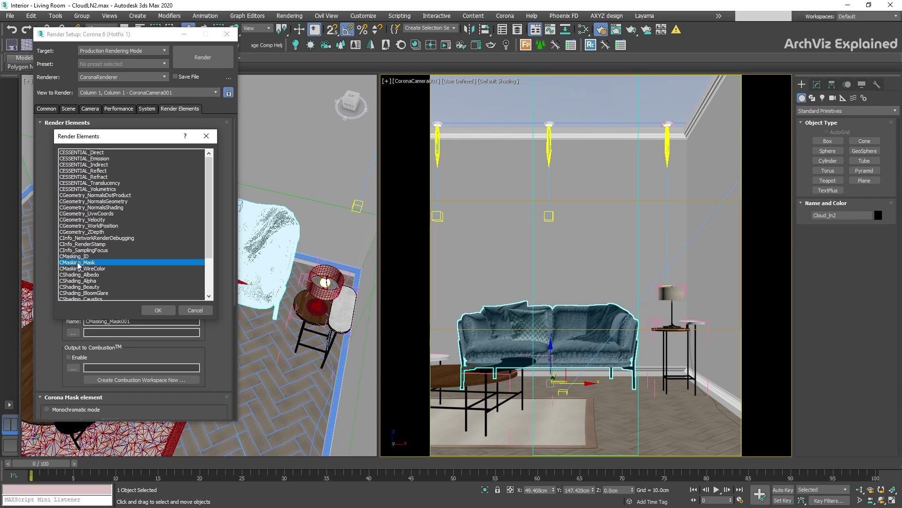
click(158, 310)
scroll(70, 222, down, 5)
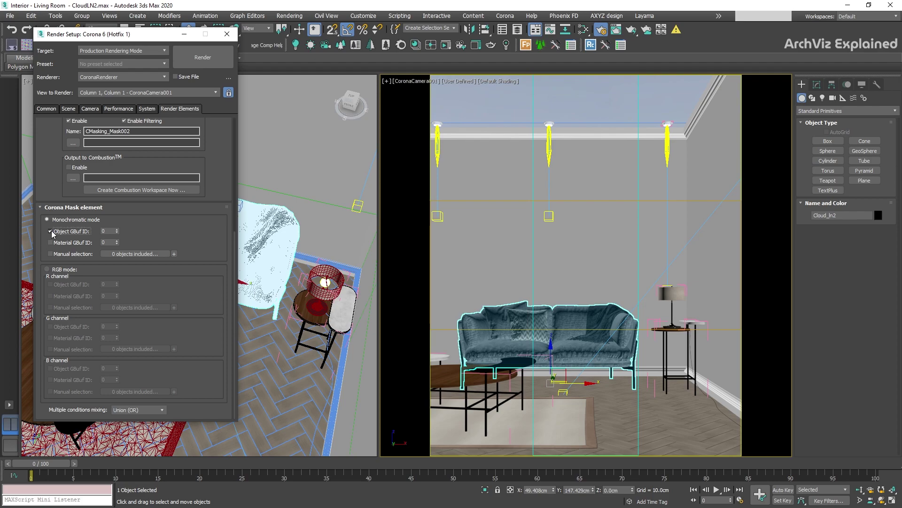
click(117, 230)
Step: Set the sofa's G-Buffer Object ID to 1 in Object Properties
right_click(530, 323)
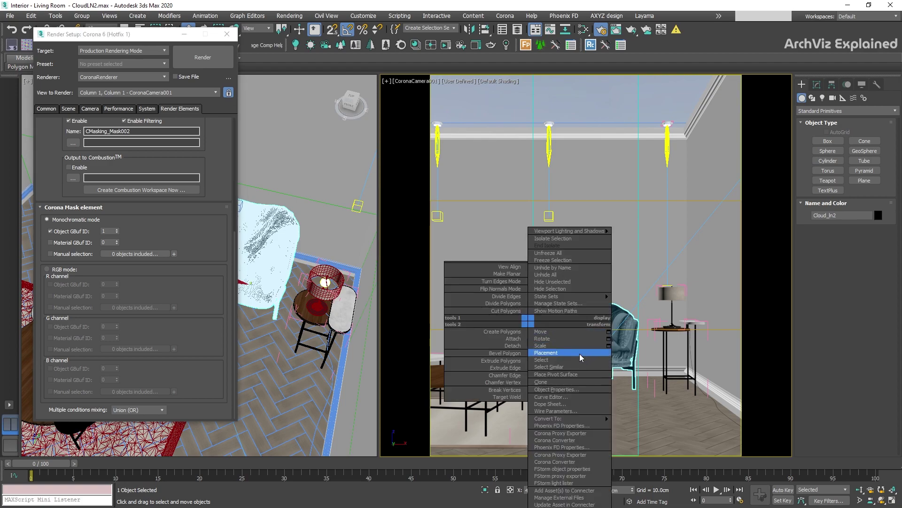
click(567, 390)
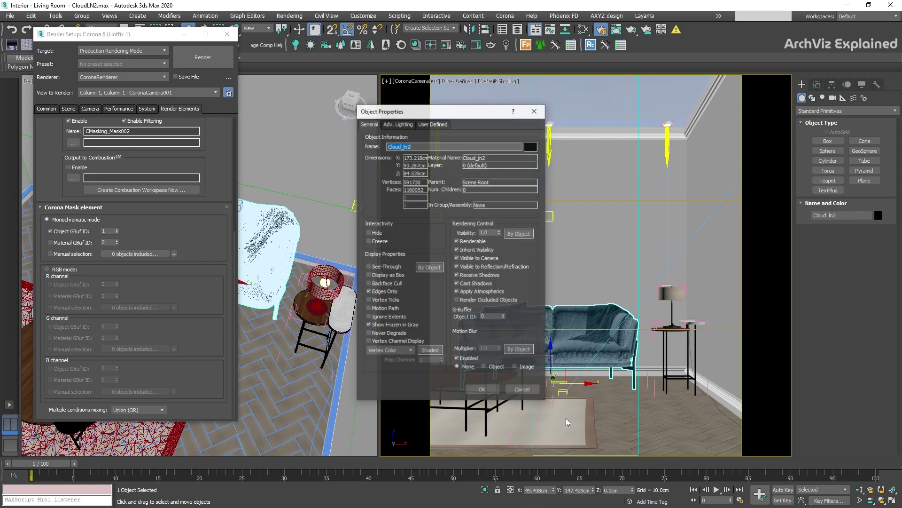
click(505, 316)
click(482, 390)
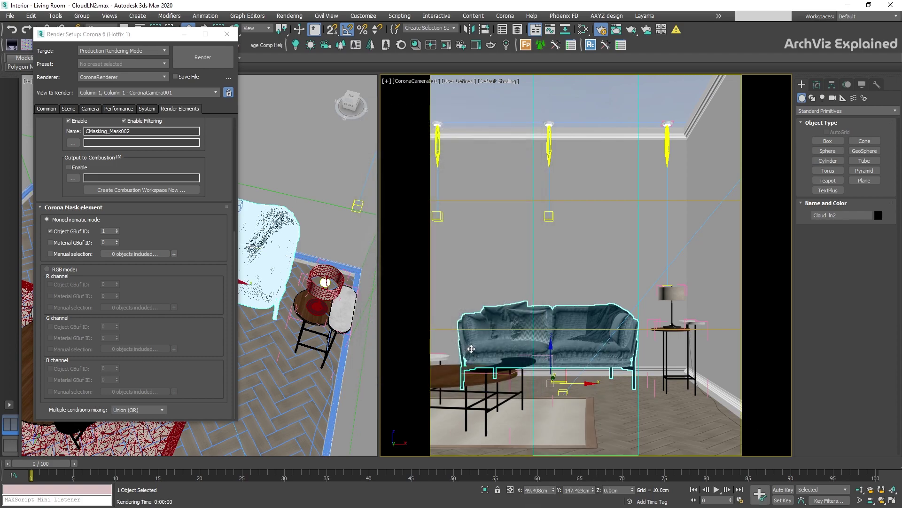
Step: Render and view the CMasking_Mask002 pass with the white sofa, then turn off Object GBuffer ID
click(209, 63)
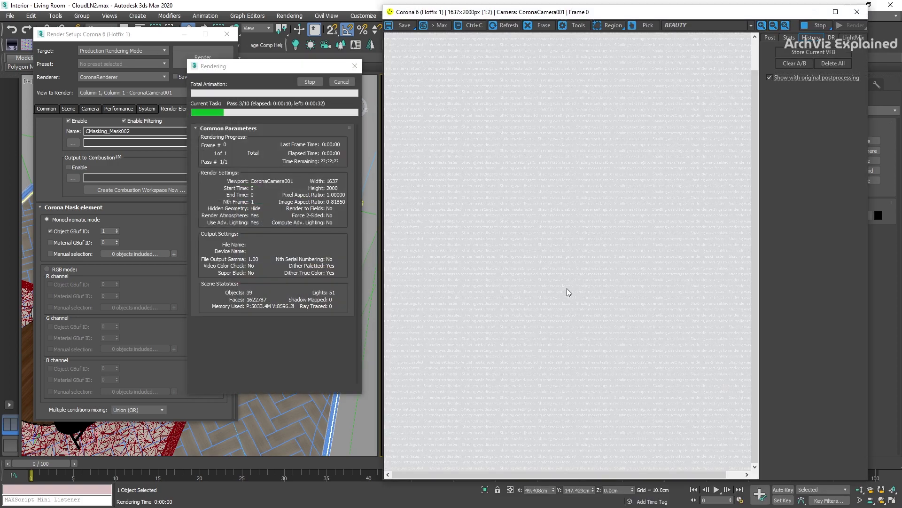
click(705, 25)
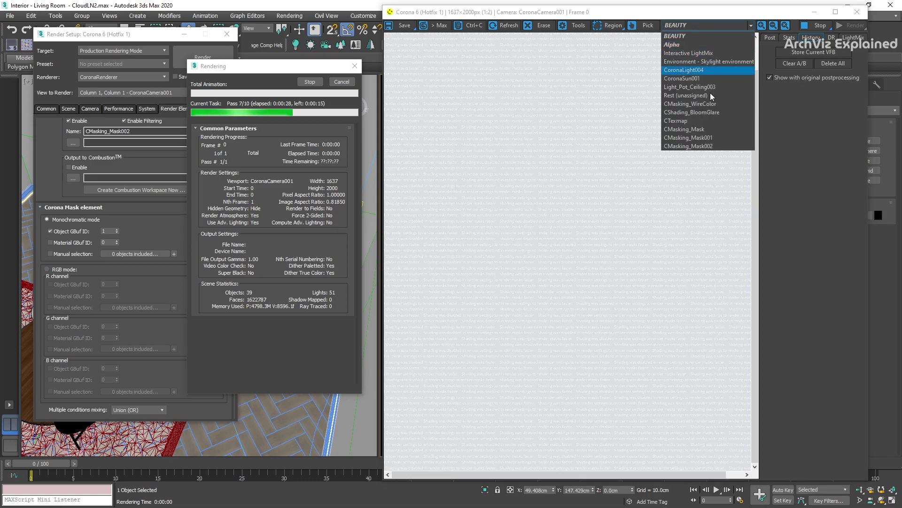
click(706, 146)
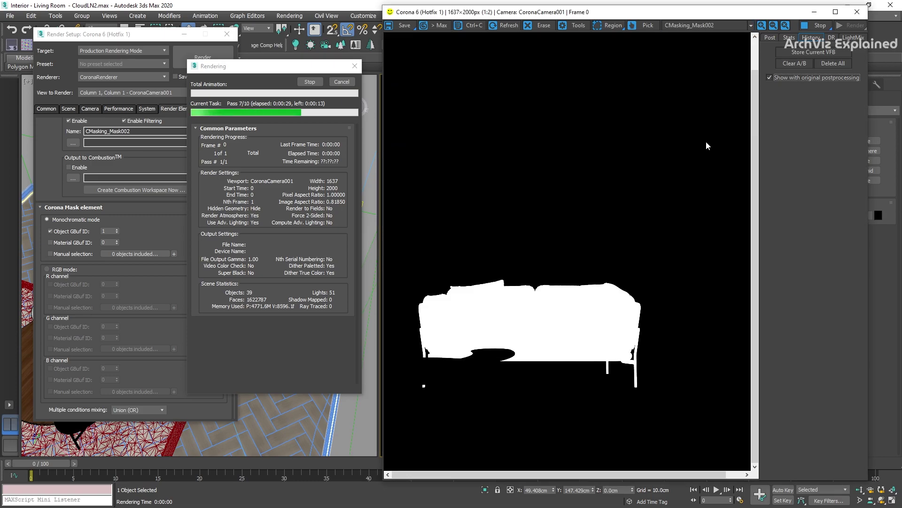
drag(635, 289, 605, 320)
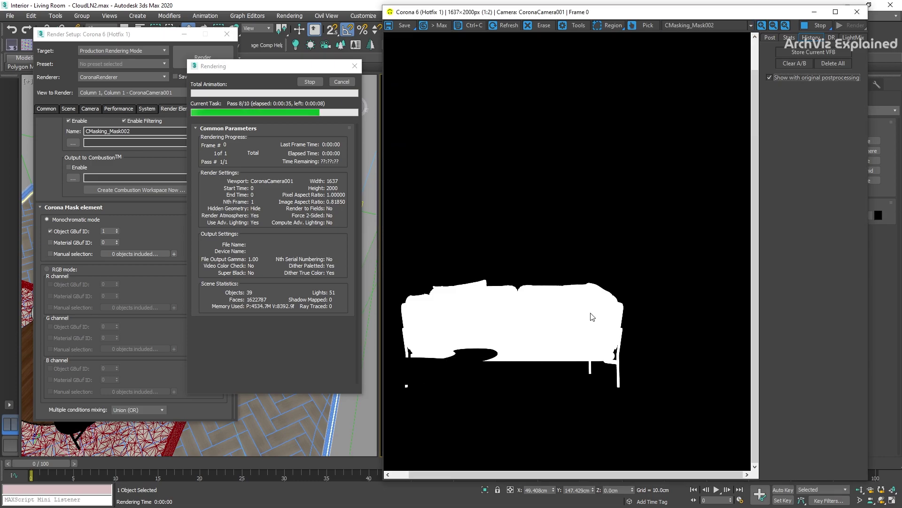
click(50, 231)
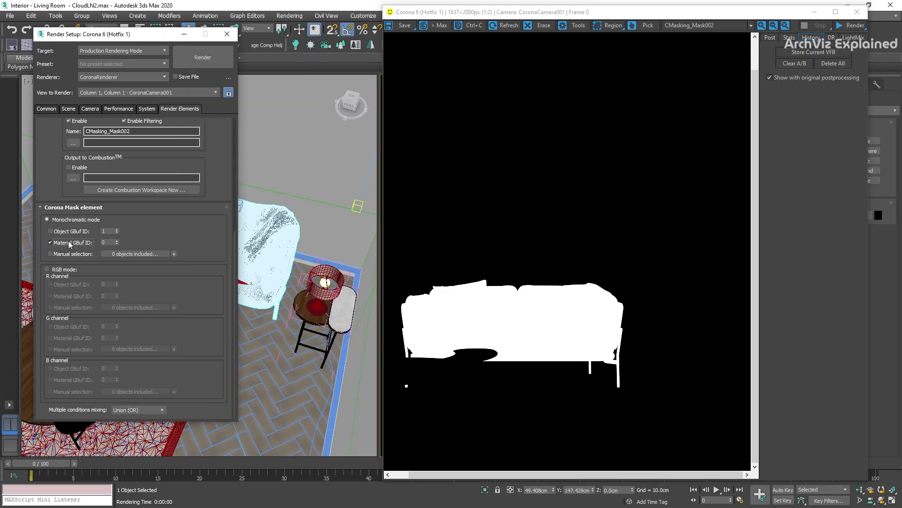
Step: Set Material GBuffer ID to 2, check the CoronaMtl material ID channel, and render the mask
click(117, 240)
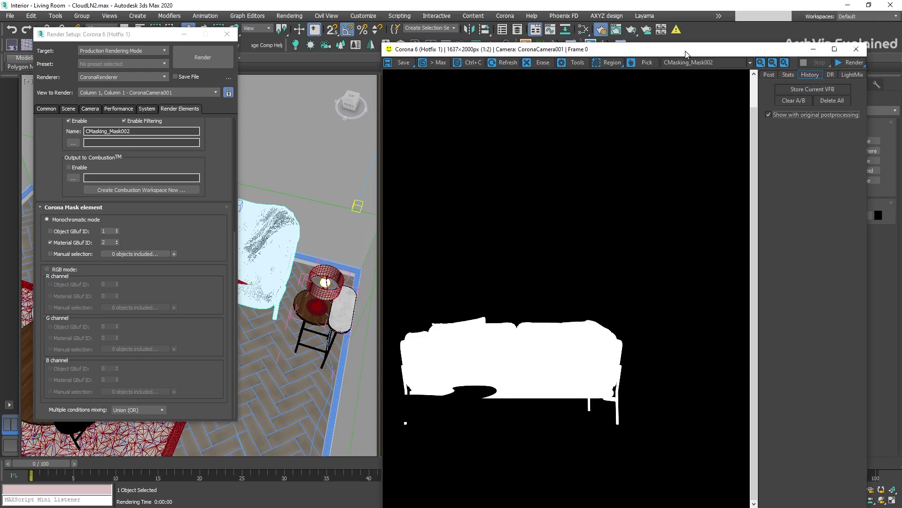
click(583, 29)
drag(281, 71, 639, 78)
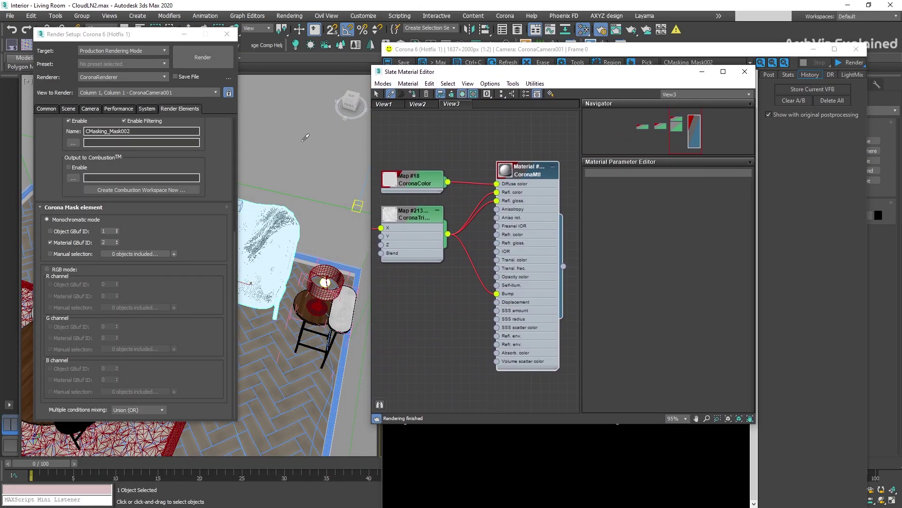
middle_drag(561, 181, 505, 176)
double_click(482, 165)
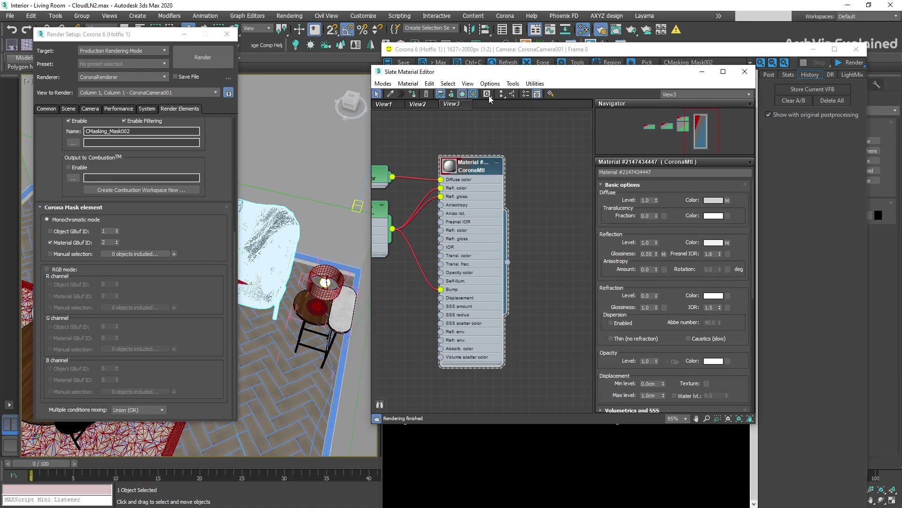
drag(487, 93, 488, 127)
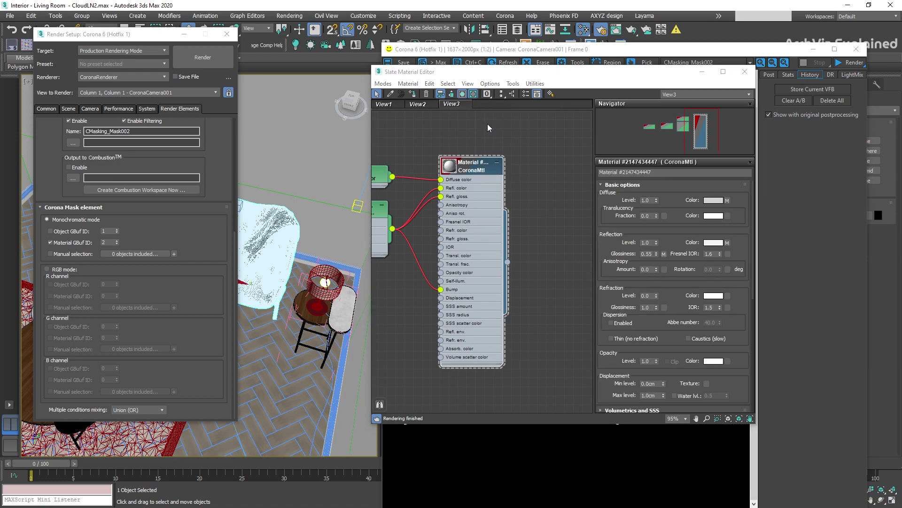
key(shift+q)
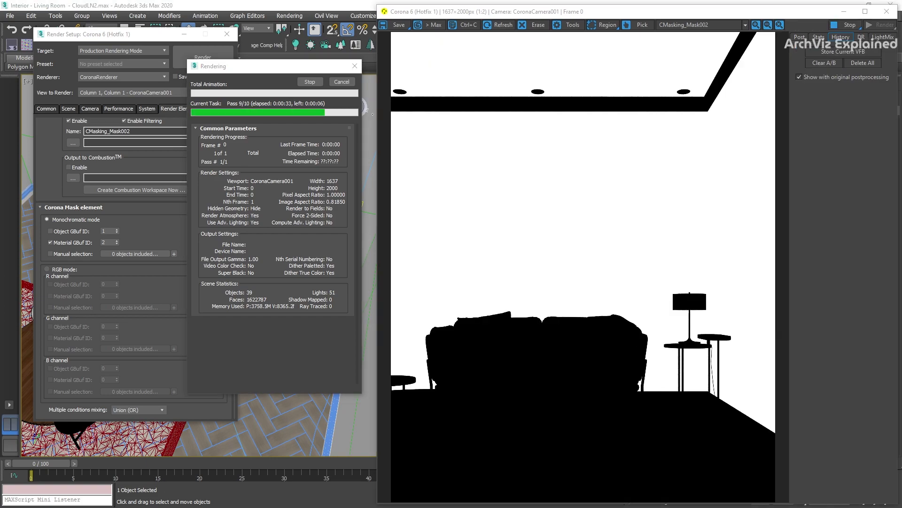
Step: Switch the mask to Manual selection, add the floor object, and render
drag(112, 40, 445, 62)
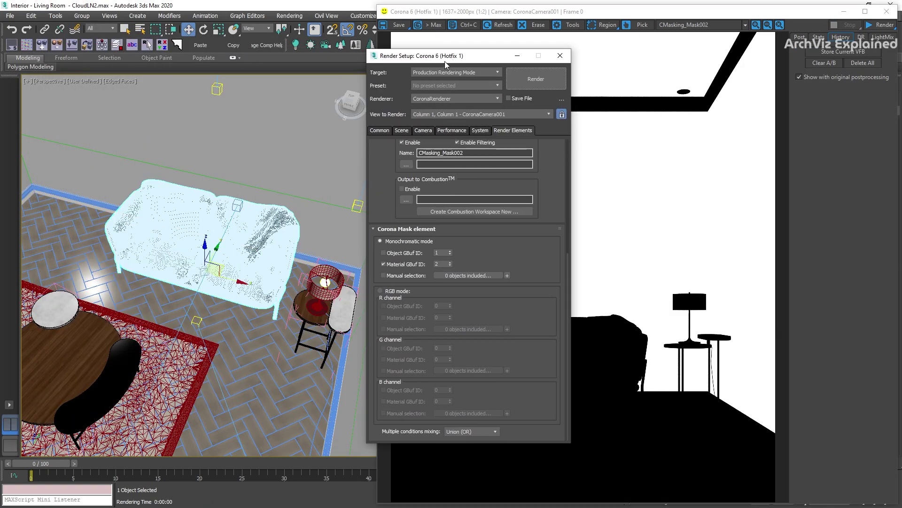
click(384, 264)
click(384, 275)
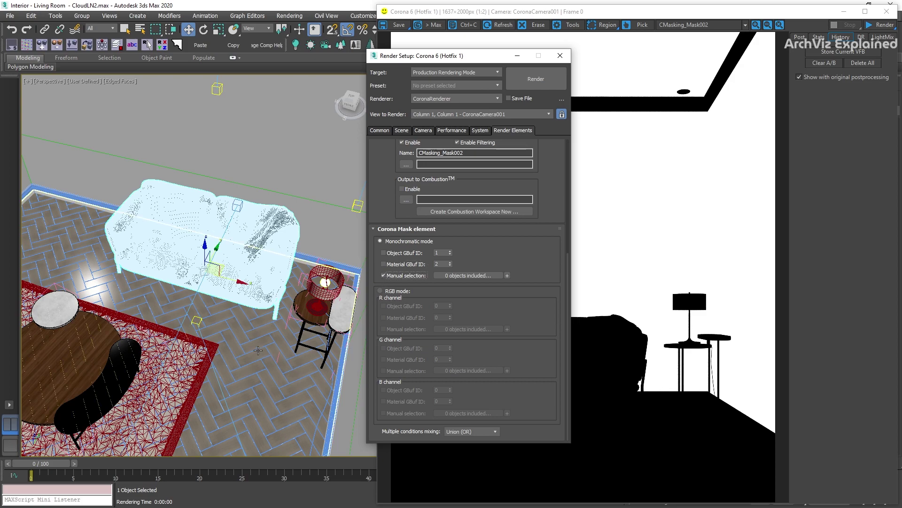
click(105, 371)
click(507, 275)
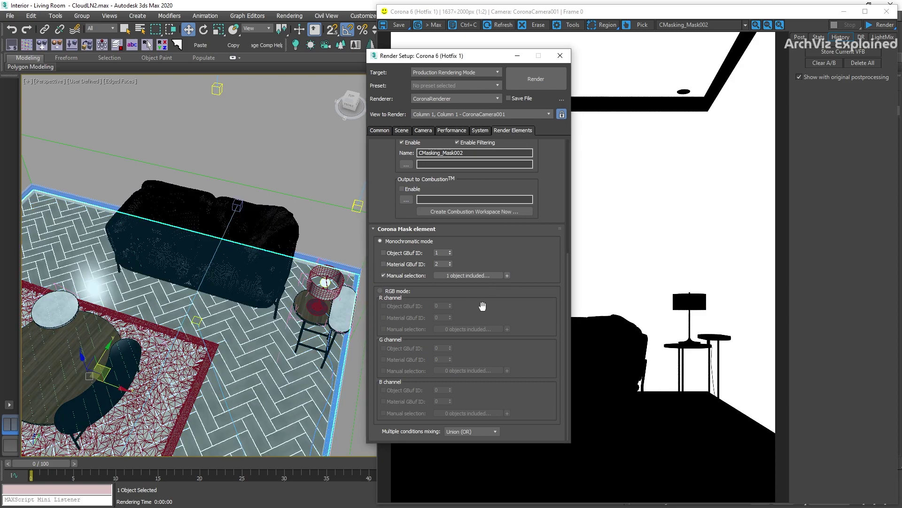
drag(452, 59, 114, 73)
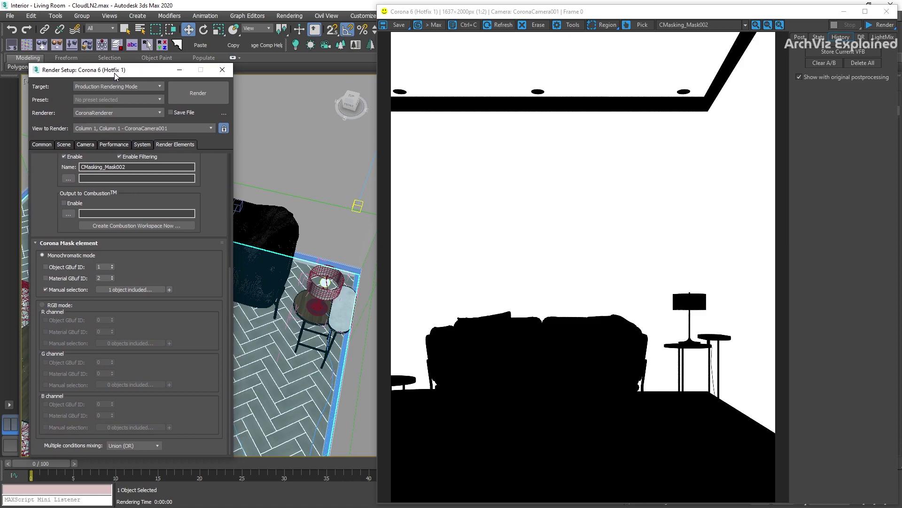
click(880, 25)
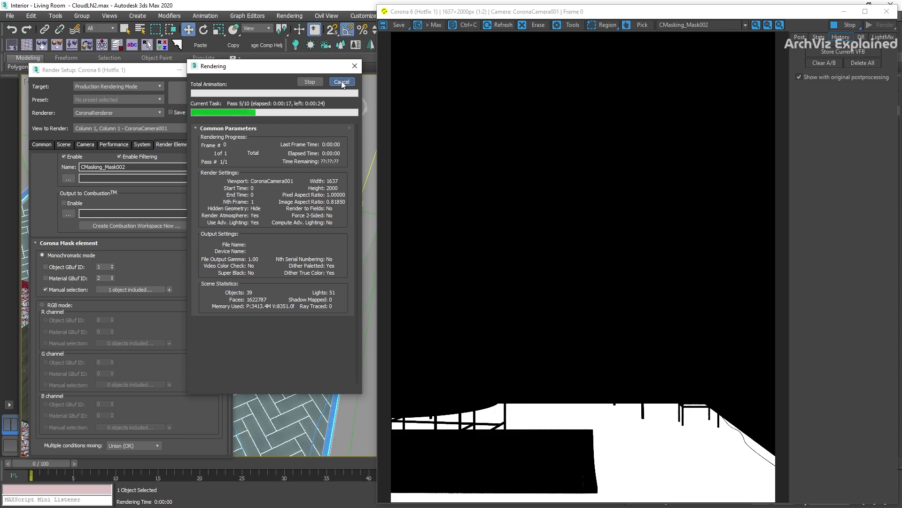
Step: Re-enable Material GBuffer ID 2 alongside the manual selection and render the combined mask
click(341, 82)
click(45, 277)
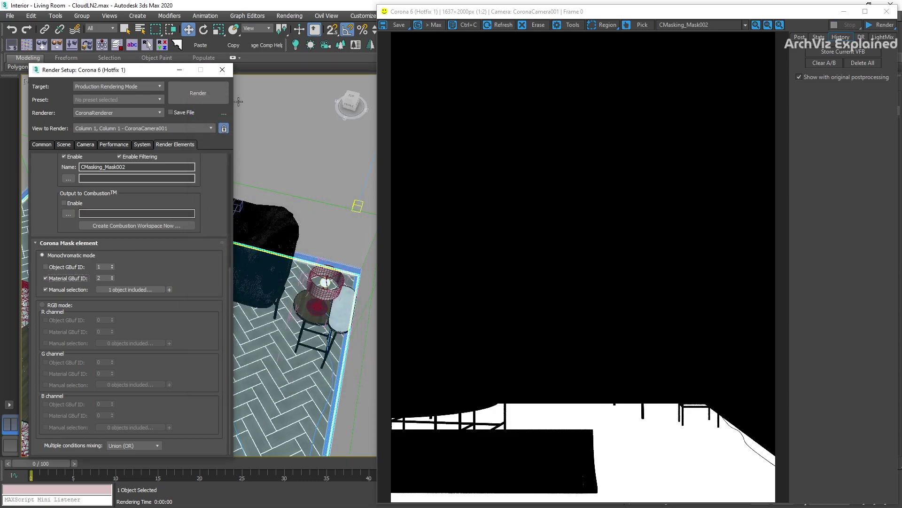
click(204, 93)
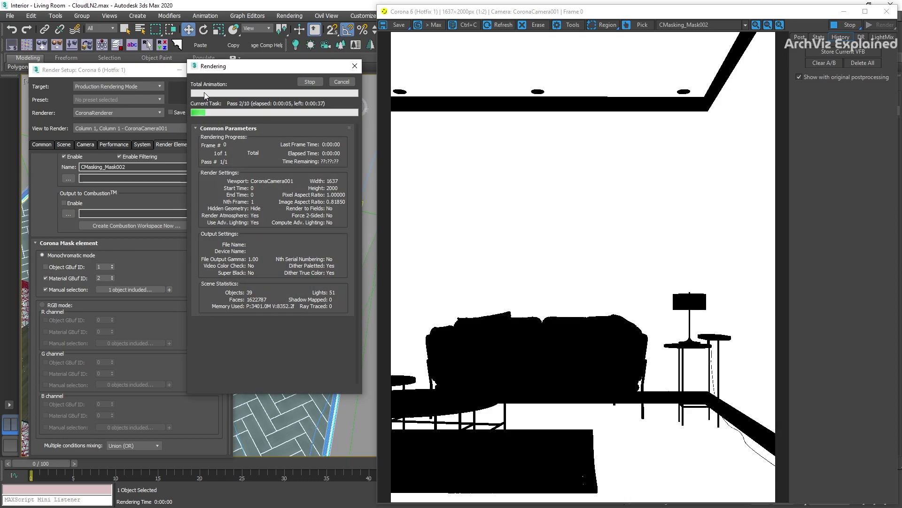
click(341, 83)
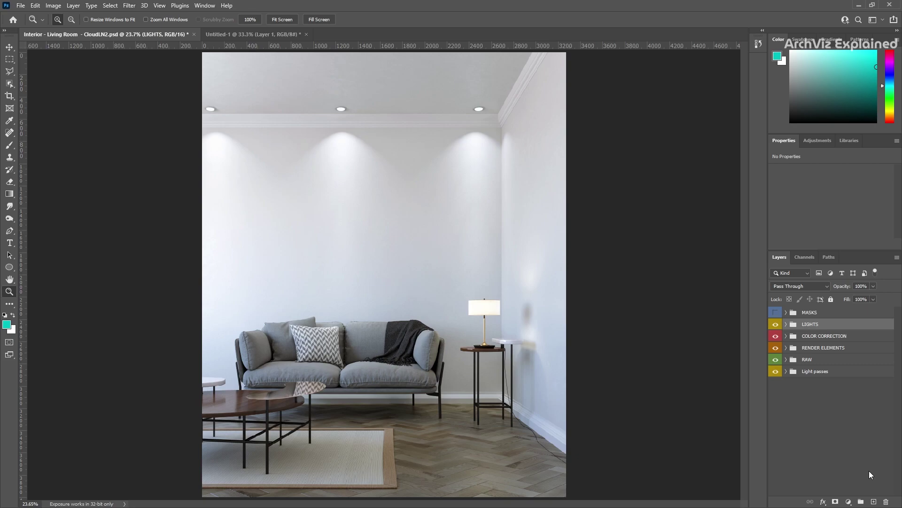
Step: Paste the mask render into a new Layer 2, move it above MASKS, and show Channels
click(874, 501)
key(ctrl+v)
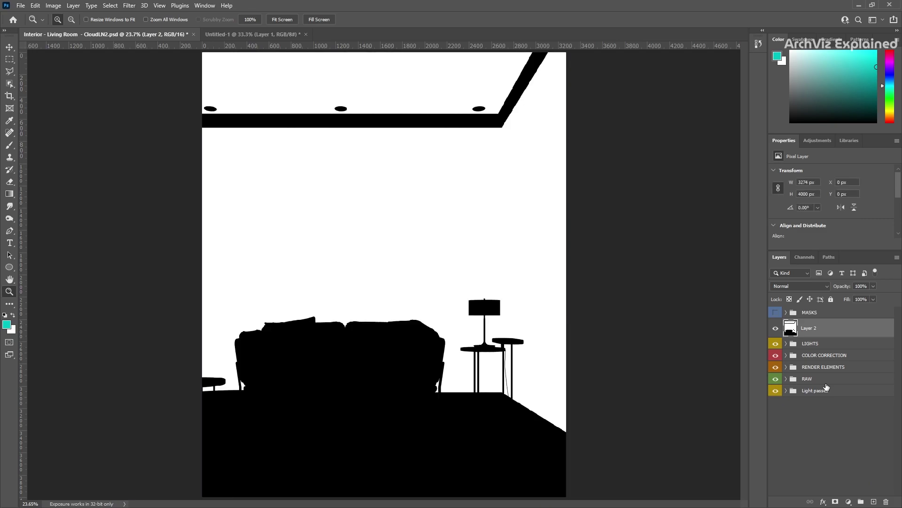
drag(810, 328, 800, 309)
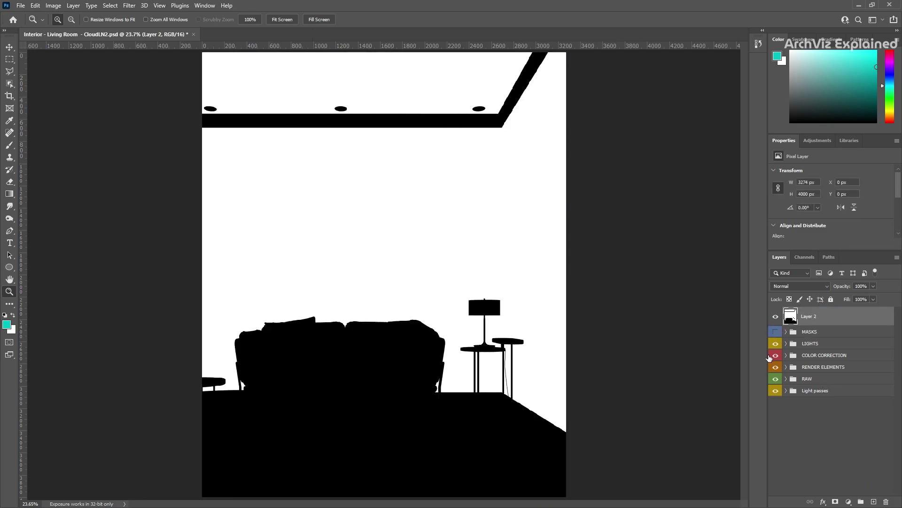
click(806, 258)
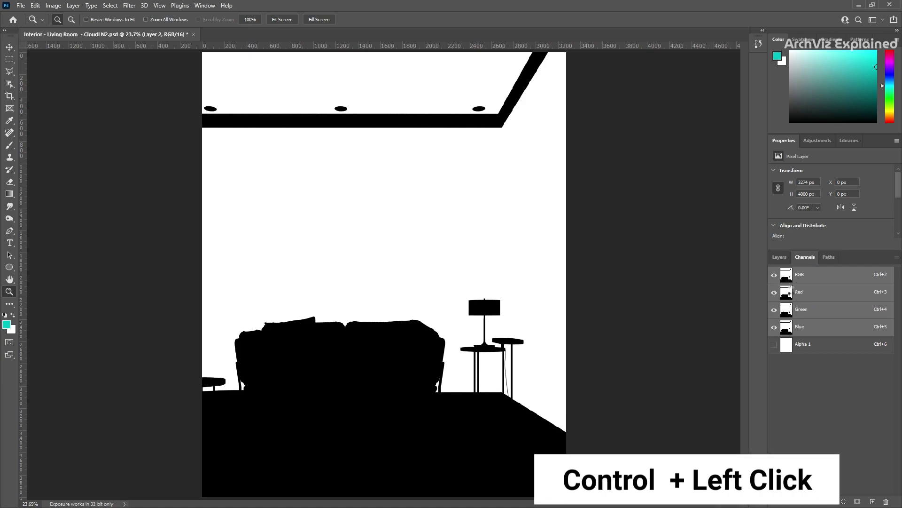
Step: Load the Red channel as a selection, hide Layer 2, and add a desaturating Hue/Saturation adjustment
ctrl+click(792, 292)
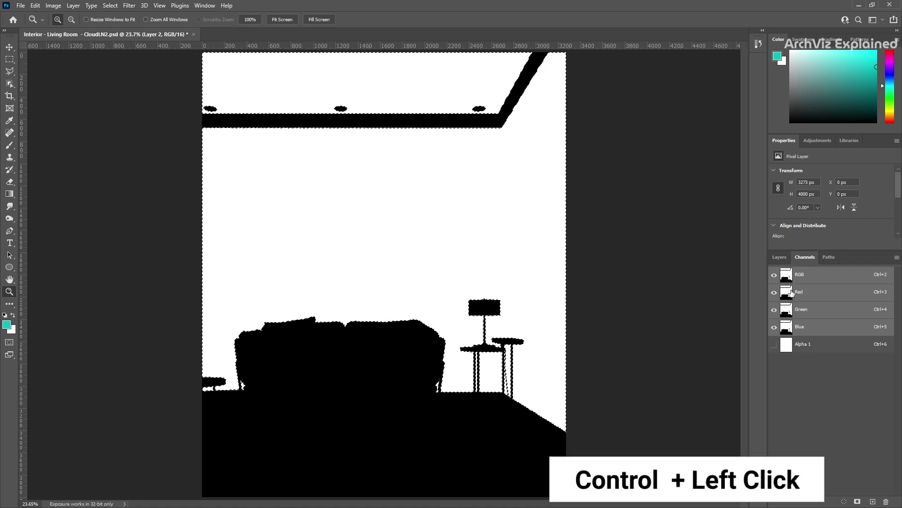
click(778, 257)
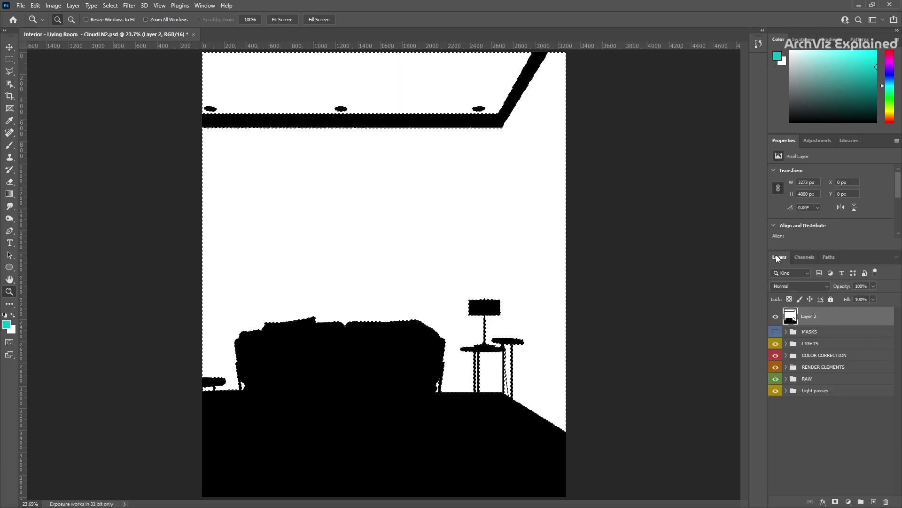
click(776, 316)
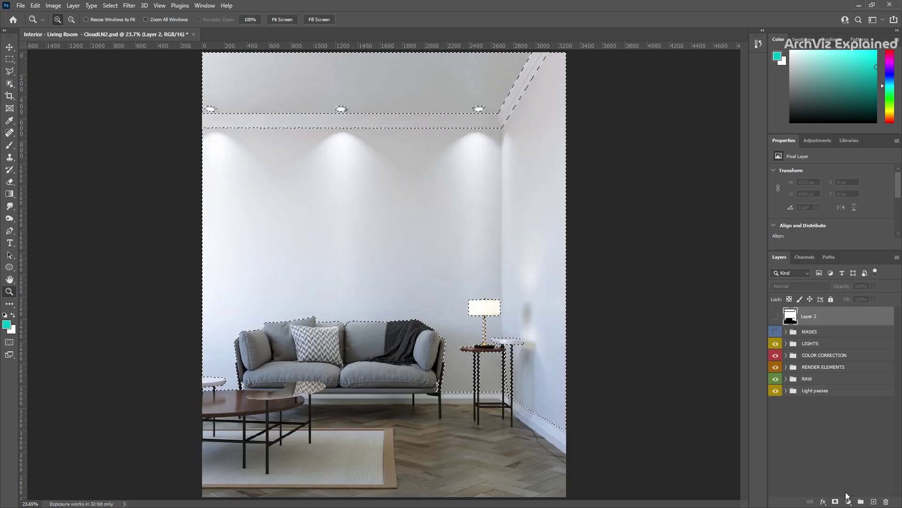
click(849, 501)
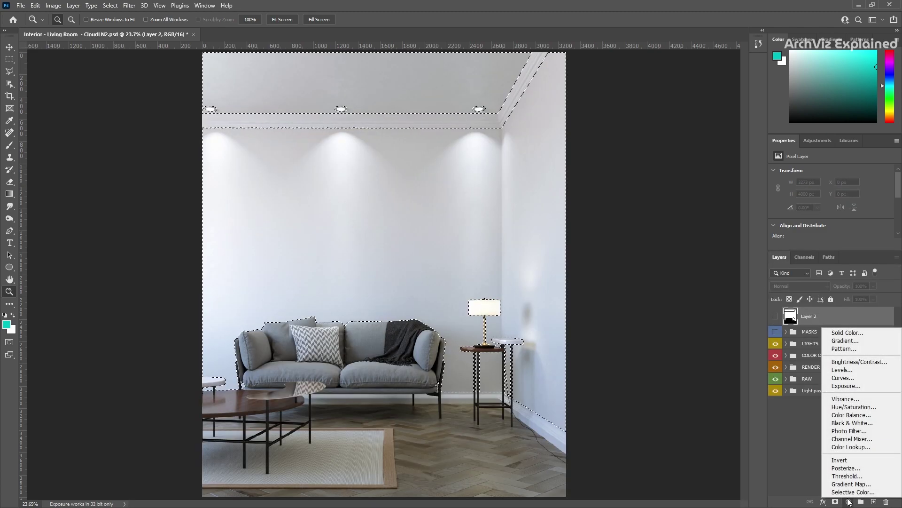
click(851, 407)
drag(833, 223, 793, 226)
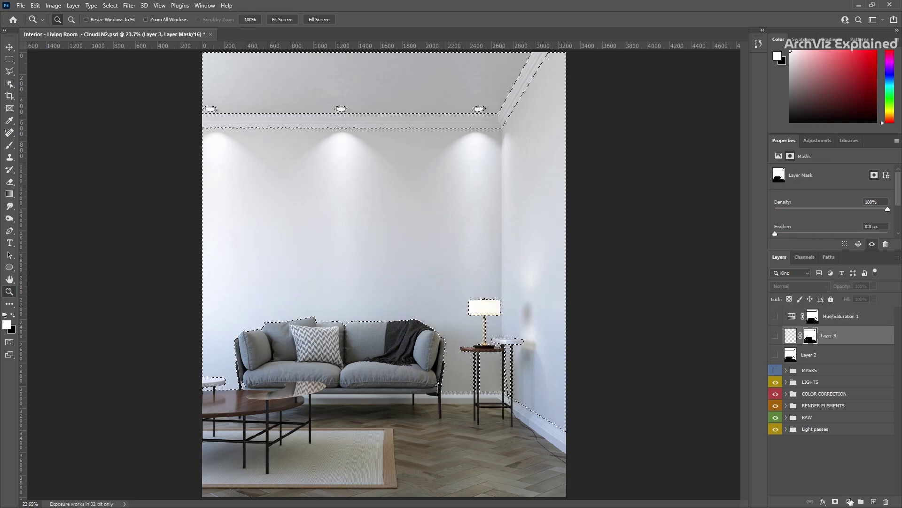
Step: Add a Color Balance adjustment shifting the masked areas toward yellow, then hide Color Balance 2
click(849, 502)
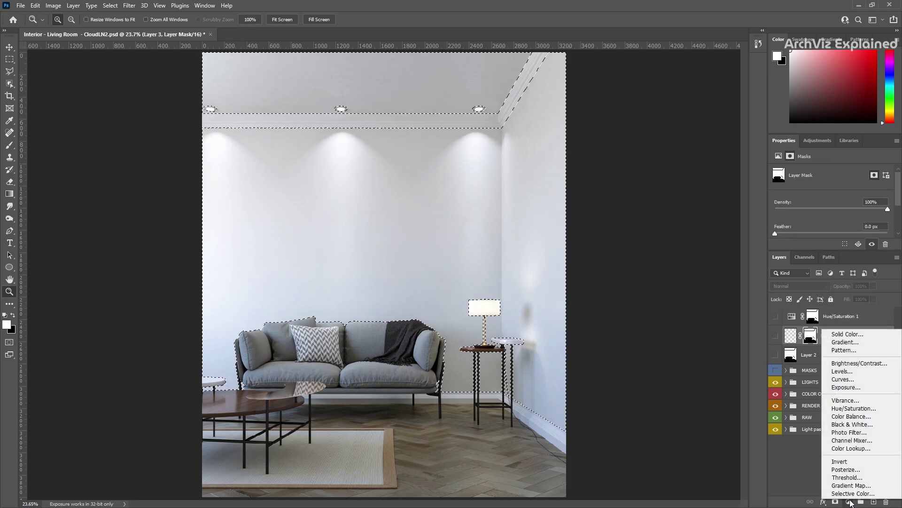
click(851, 416)
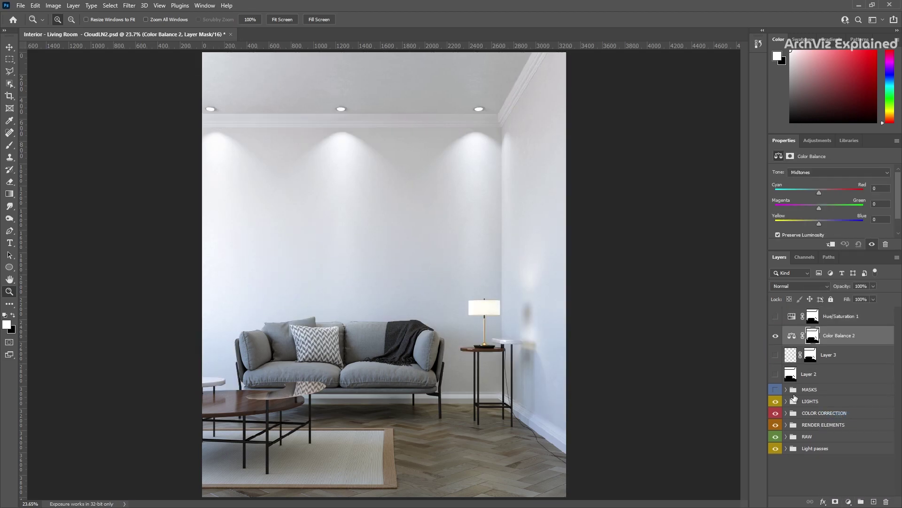
drag(820, 223, 836, 206)
click(842, 316)
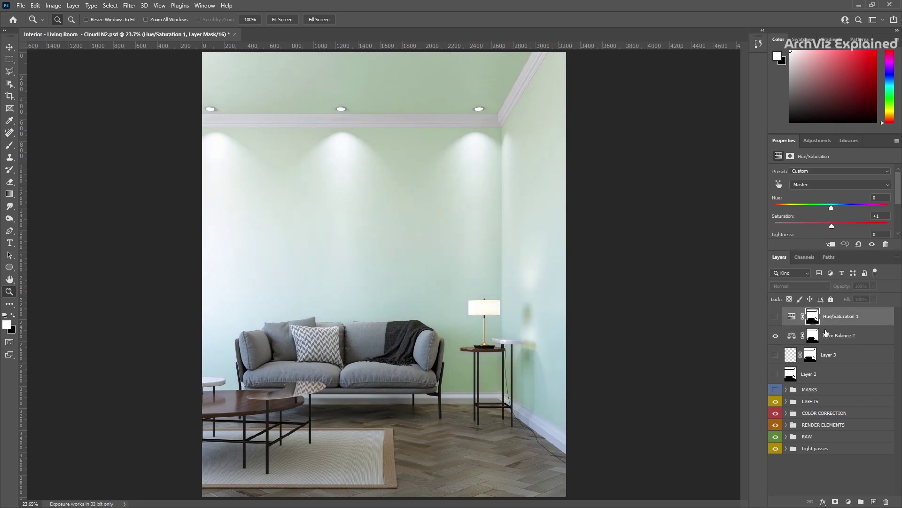
click(775, 335)
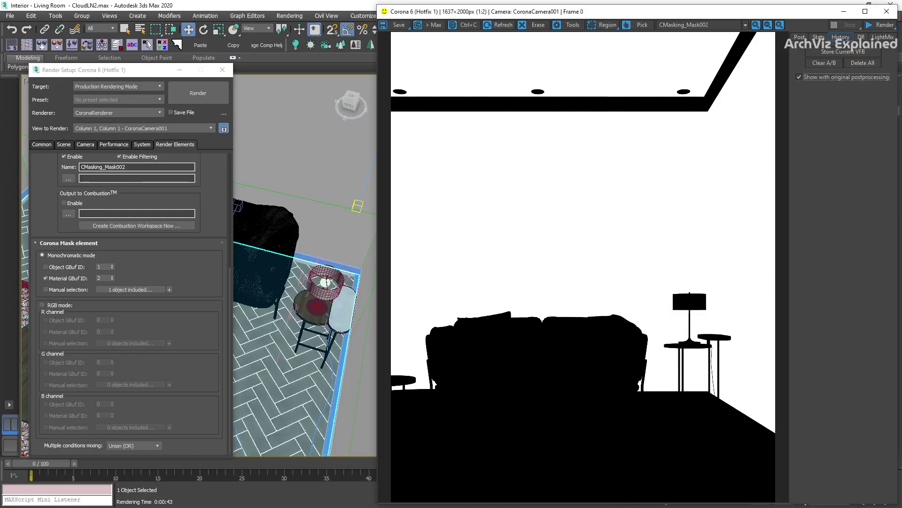
Step: Switch CMasking_Mask002 to RGB mode with the sofa's Object ID 1 in red, test-render, and enable green's Material GBuffer ID
click(48, 306)
click(49, 306)
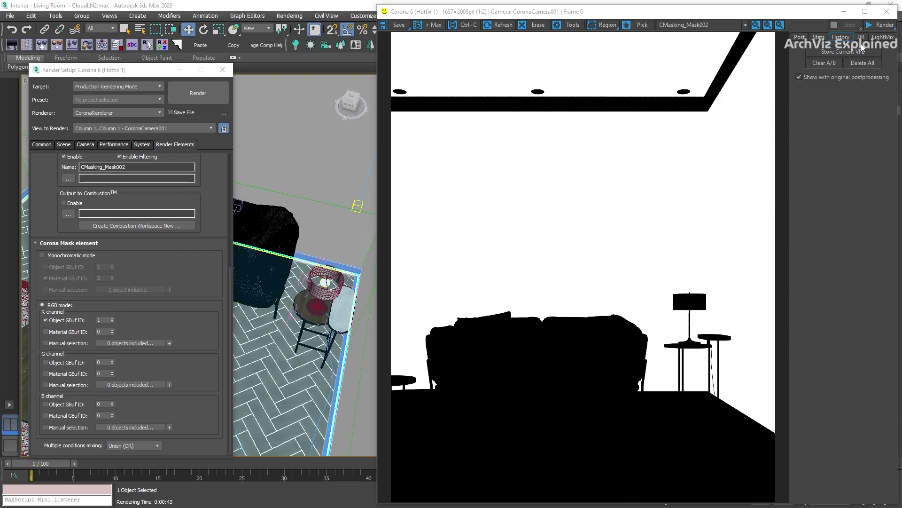
click(881, 25)
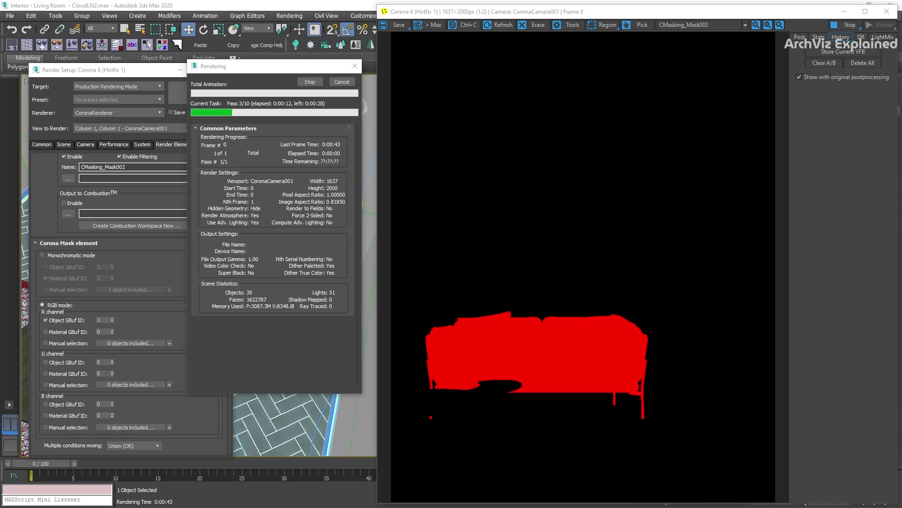
click(342, 83)
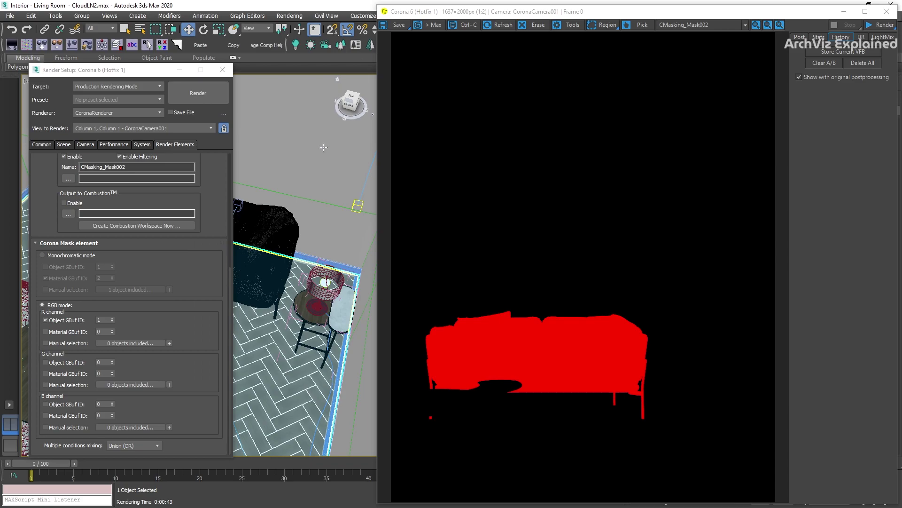
click(45, 373)
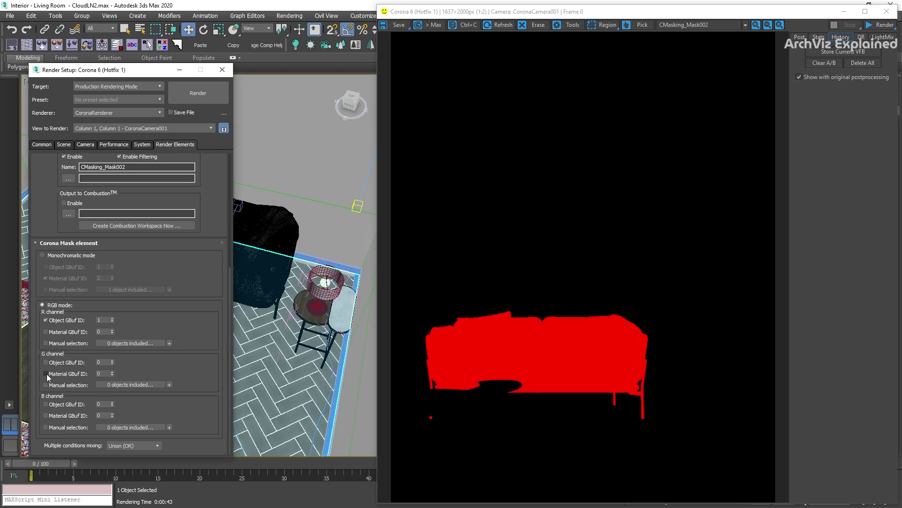
Step: Set the green channel to Material GBuffer ID 2 and add the floor to the blue channel, rendering each
click(112, 371)
click(199, 99)
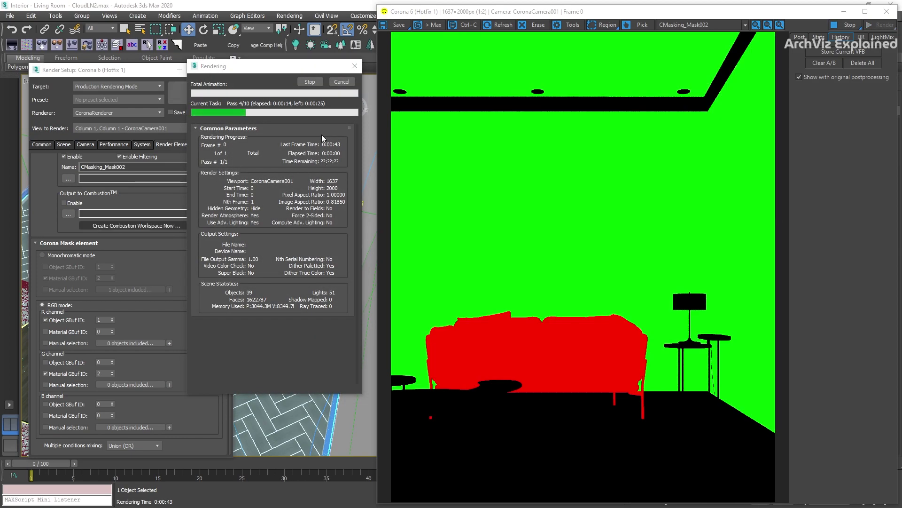
click(337, 83)
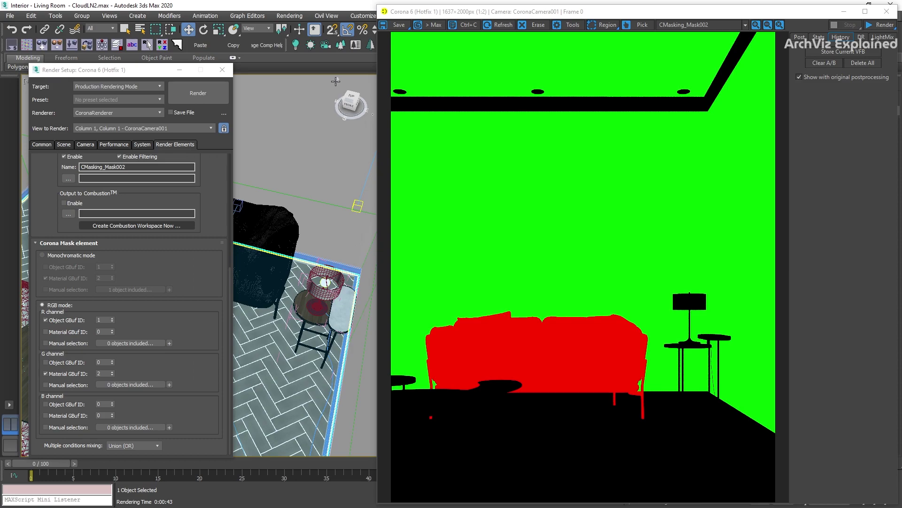
click(46, 427)
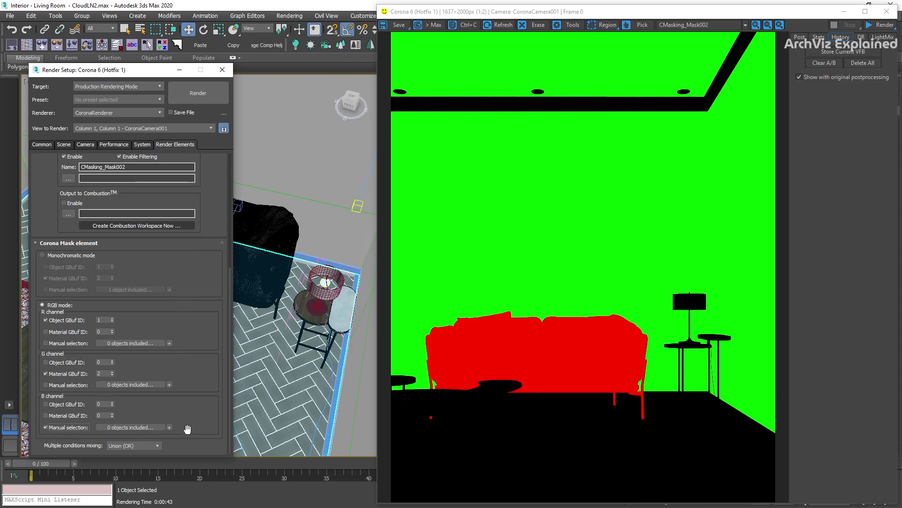
click(170, 428)
click(199, 92)
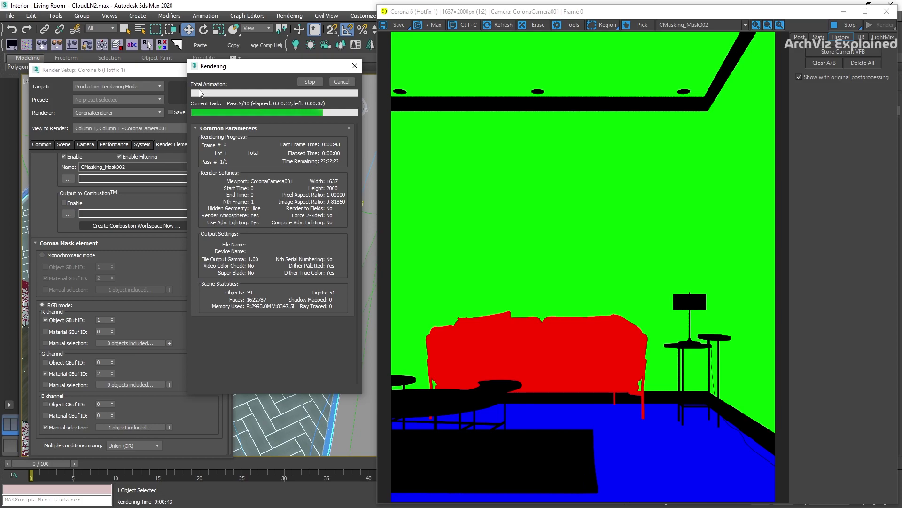
Step: Rename the mask element to 'CMasking_Mask #Sofa #wall #floor'
click(142, 164)
key(BackSpace)
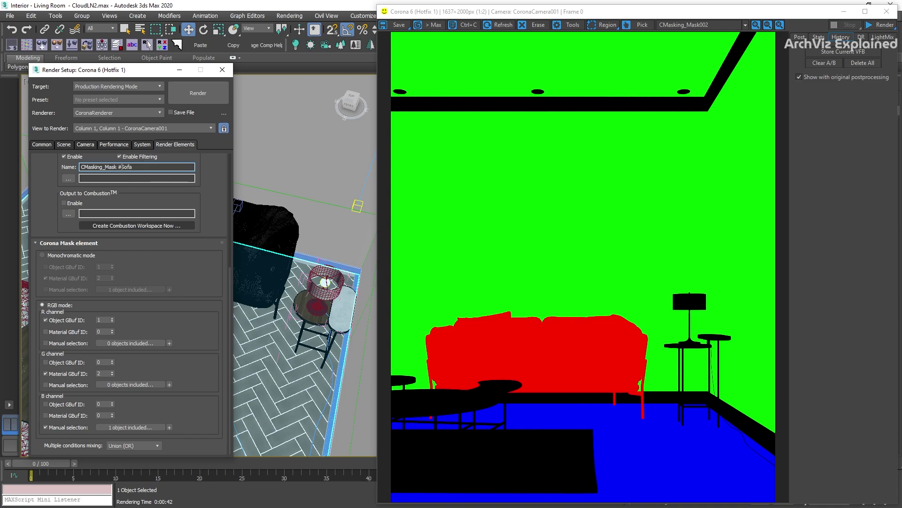
text(f)
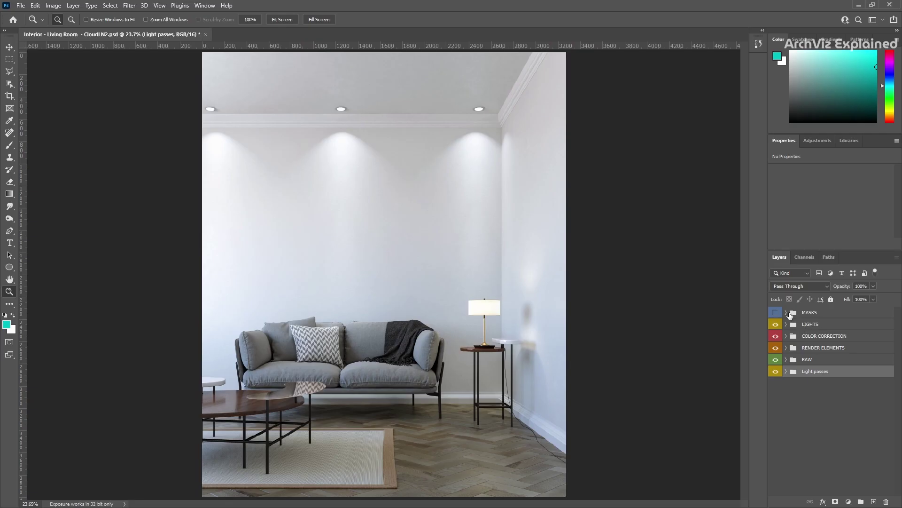
Step: Show the MASKS group and preview its Red, Green and Blue channels individually
click(786, 313)
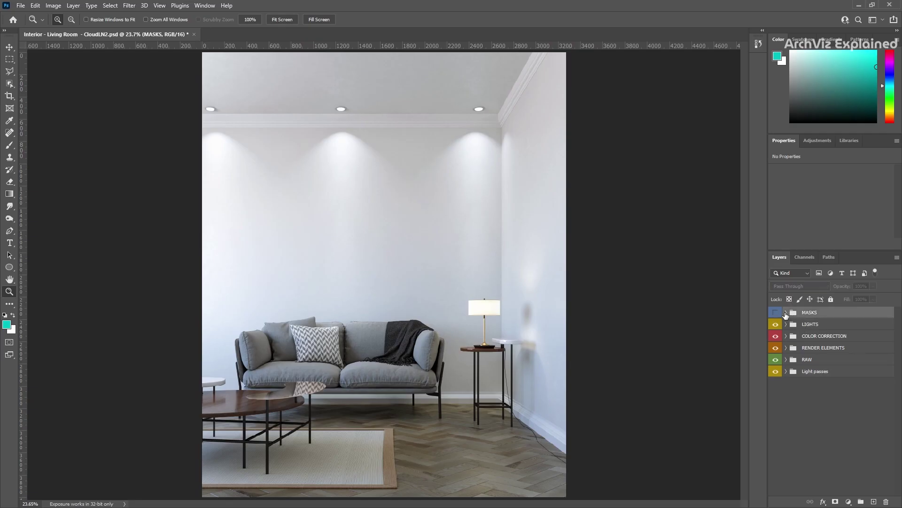
click(785, 312)
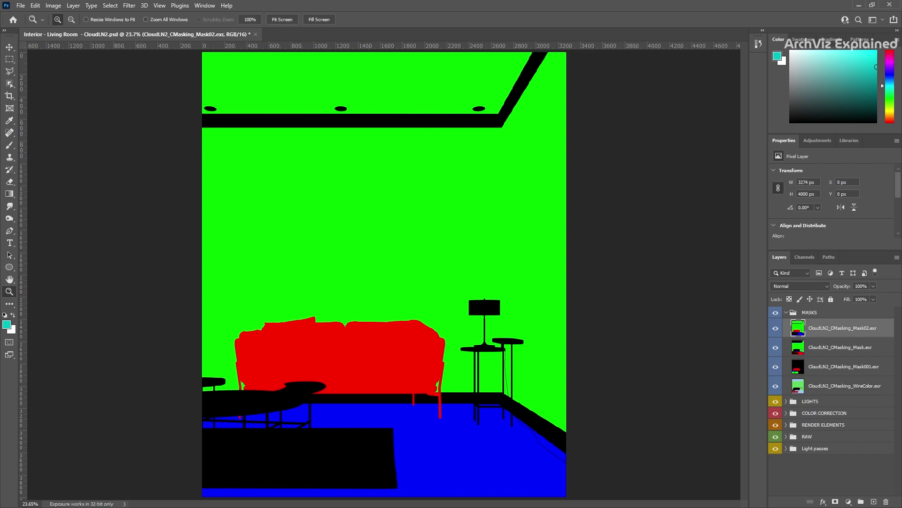
click(804, 257)
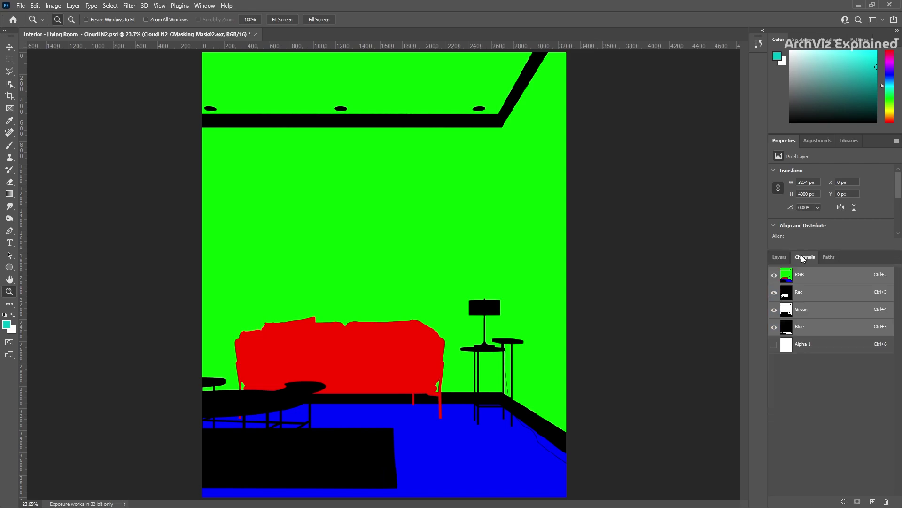
click(786, 296)
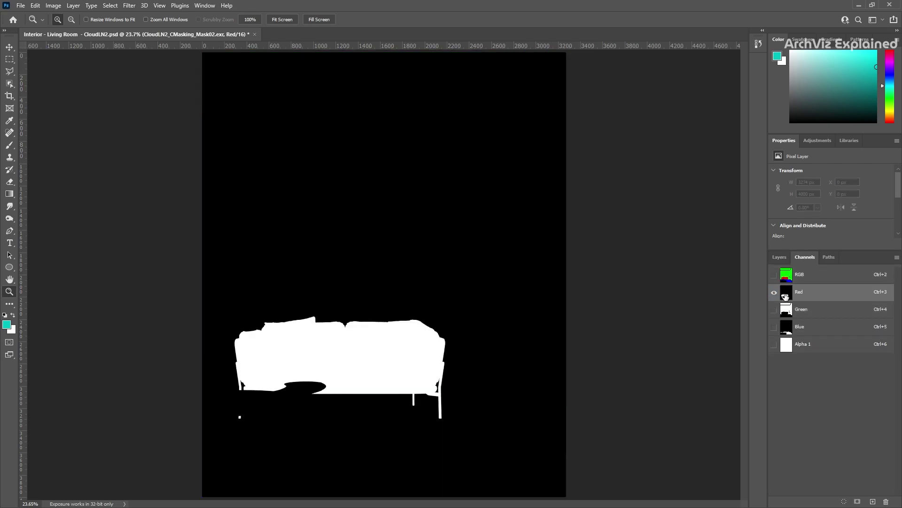
click(786, 313)
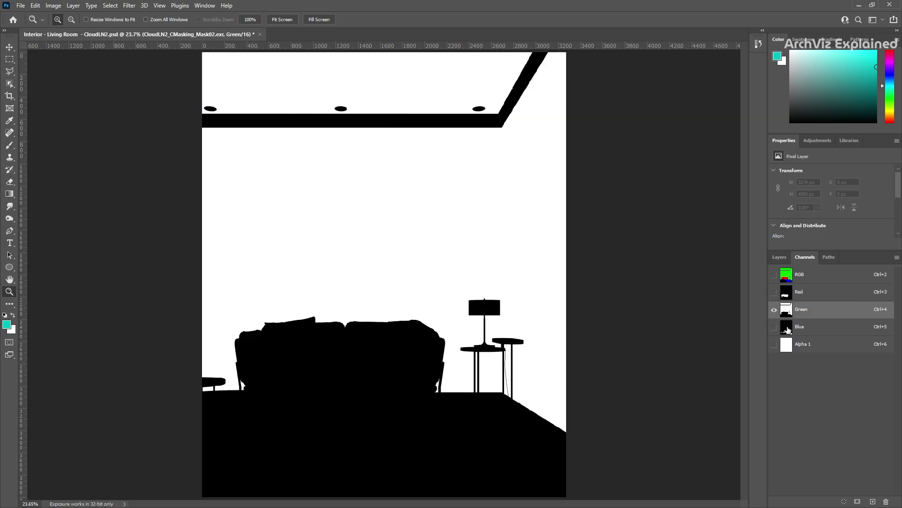
click(787, 329)
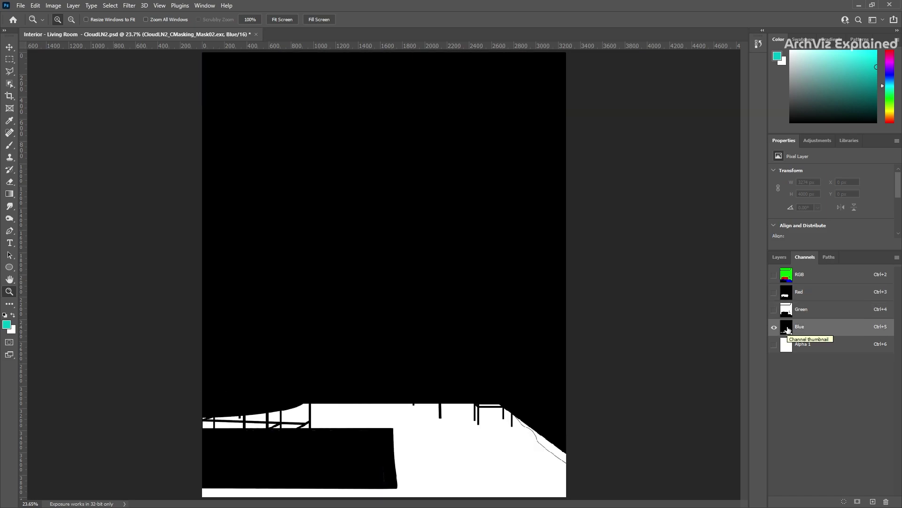
Step: Load the Green channel as the wall selection, then hide MASKS and expand COLOR CORRECTION
ctrl+click(785, 330)
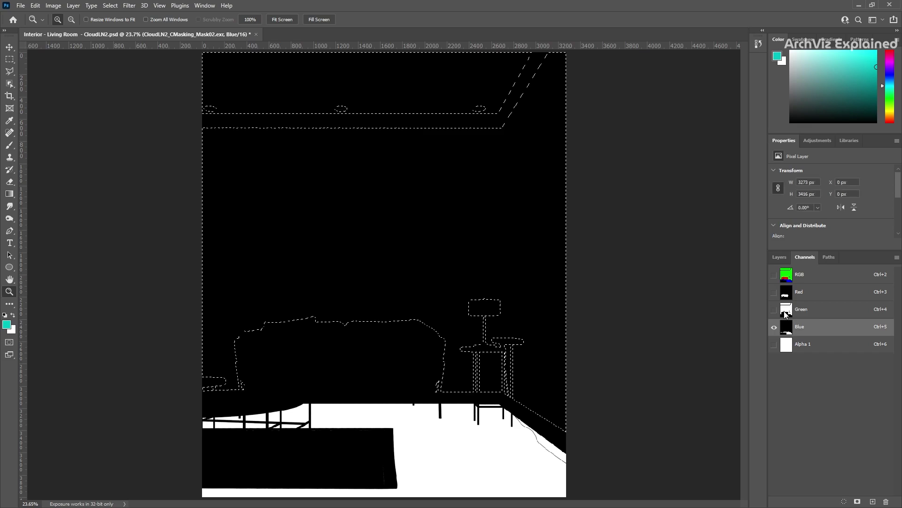
click(775, 309)
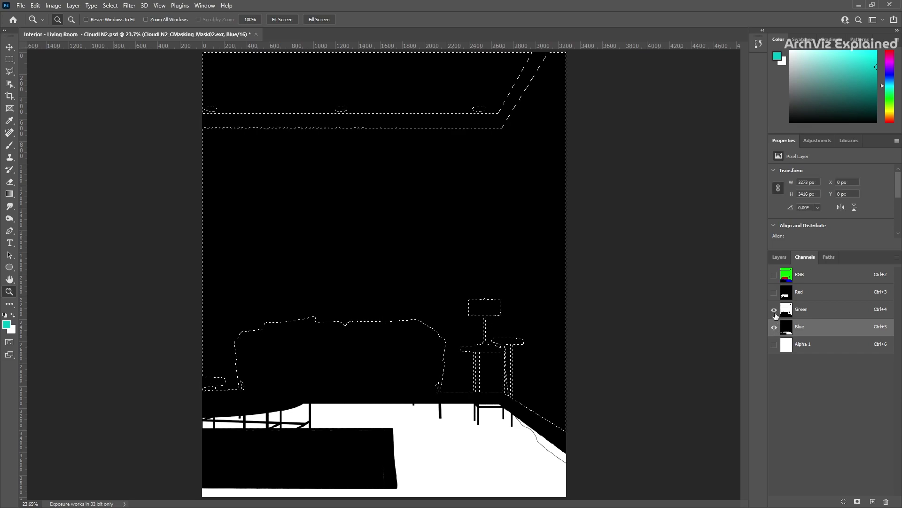
click(774, 327)
click(779, 257)
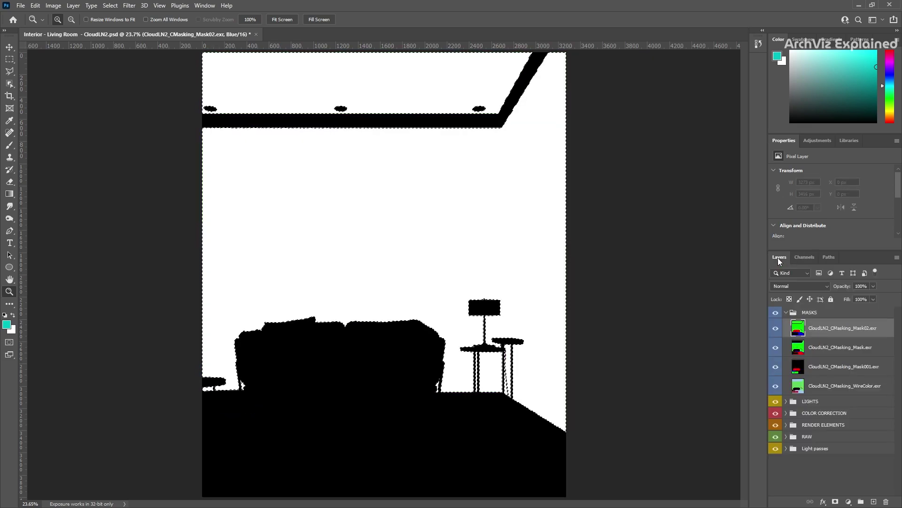
click(775, 313)
click(786, 312)
click(786, 336)
click(819, 351)
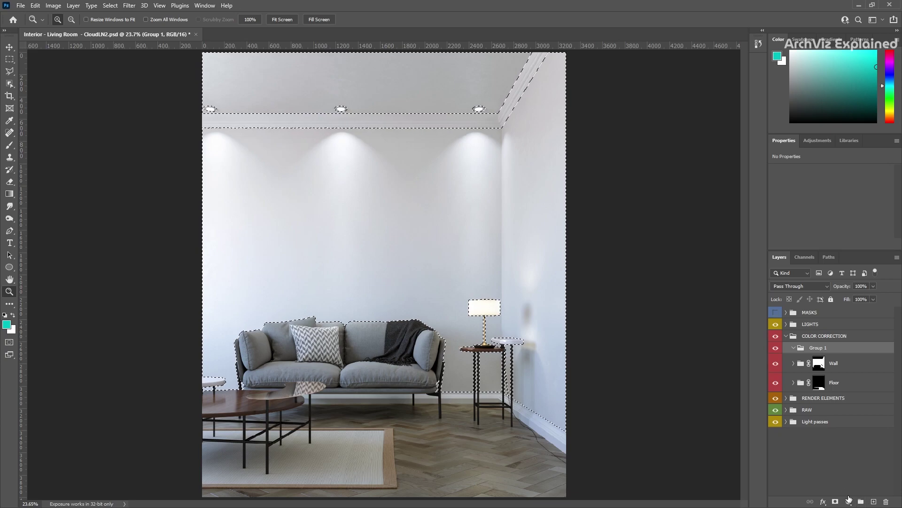
Step: Mask Group 1 to the walls and darken them with Brightness/Contrast at -64
click(836, 502)
click(848, 501)
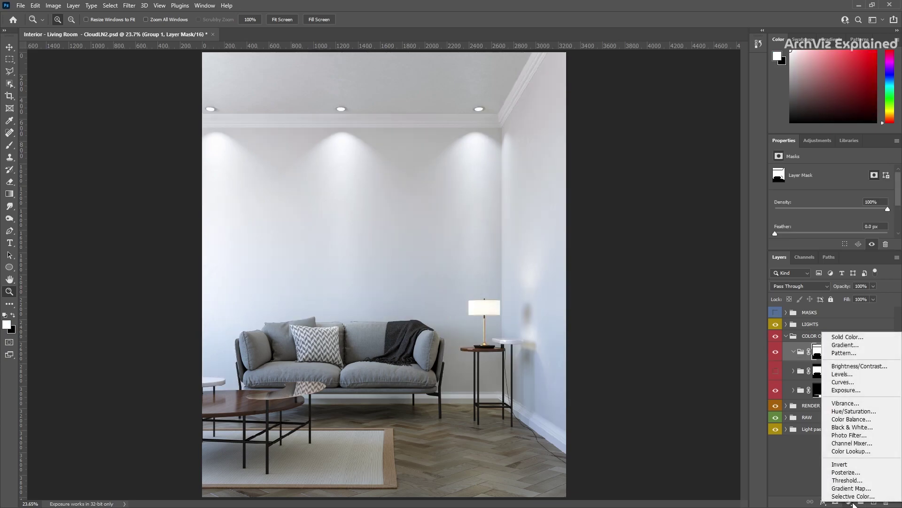
click(857, 369)
drag(832, 198, 807, 198)
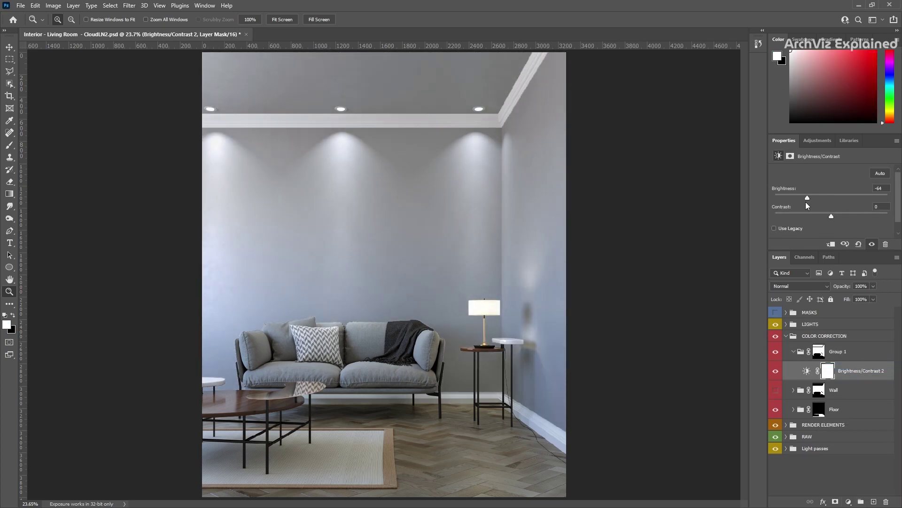
Step: Load the Blue channel as the floor selection and add Levels set to 0 / 0.82 / 176
click(775, 313)
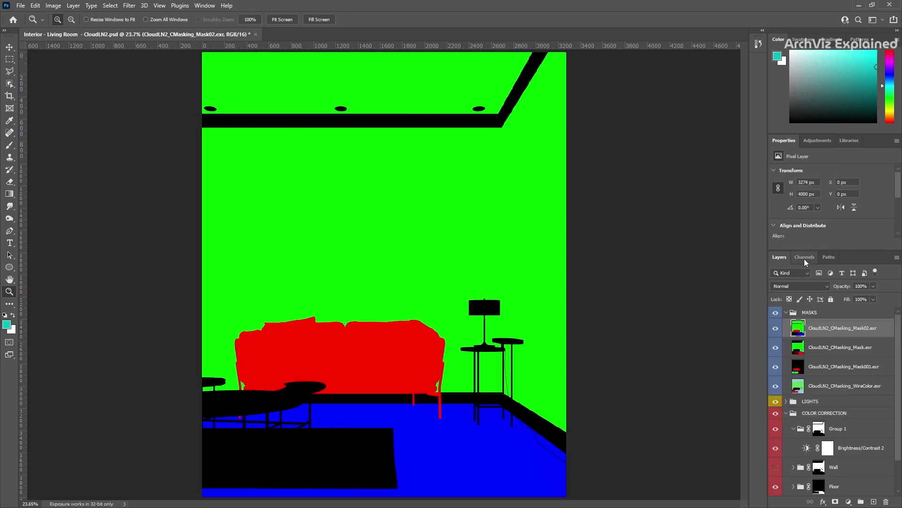
click(805, 257)
ctrl+click(788, 329)
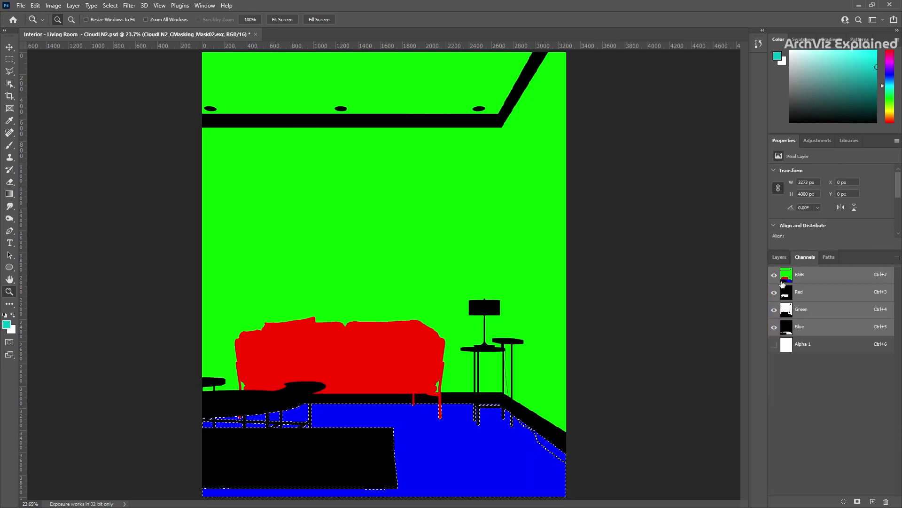
click(779, 256)
click(775, 313)
click(835, 502)
click(850, 502)
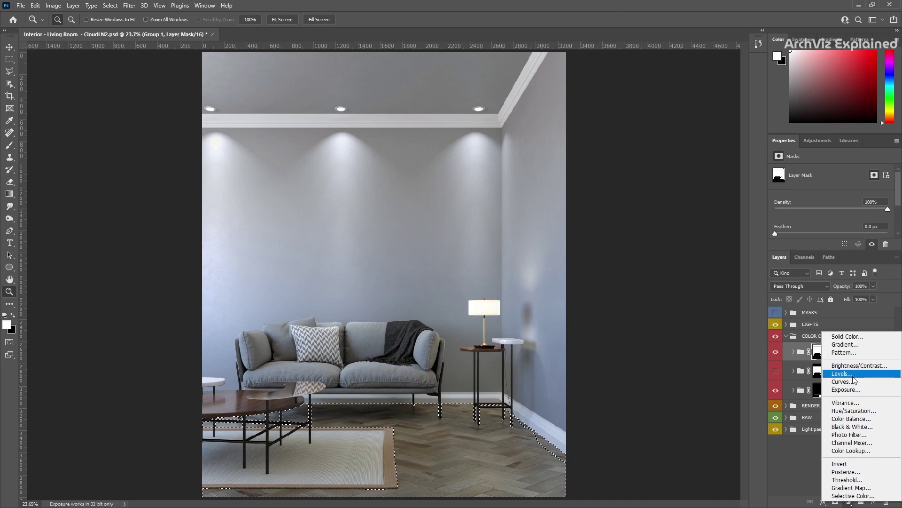
click(841, 377)
mouse_move(838, 239)
mouse_down()
mouse_move(878, 239)
mouse_move(856, 238)
mouse_up()
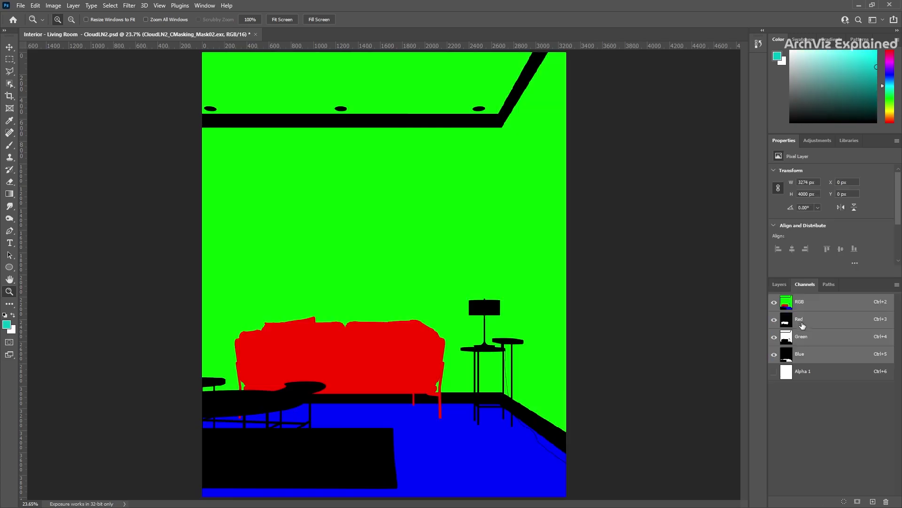
Step: Load the MASKS Red channel as the sofa selection and add a default Levels adjustment masked to it
click(805, 284)
click(803, 320)
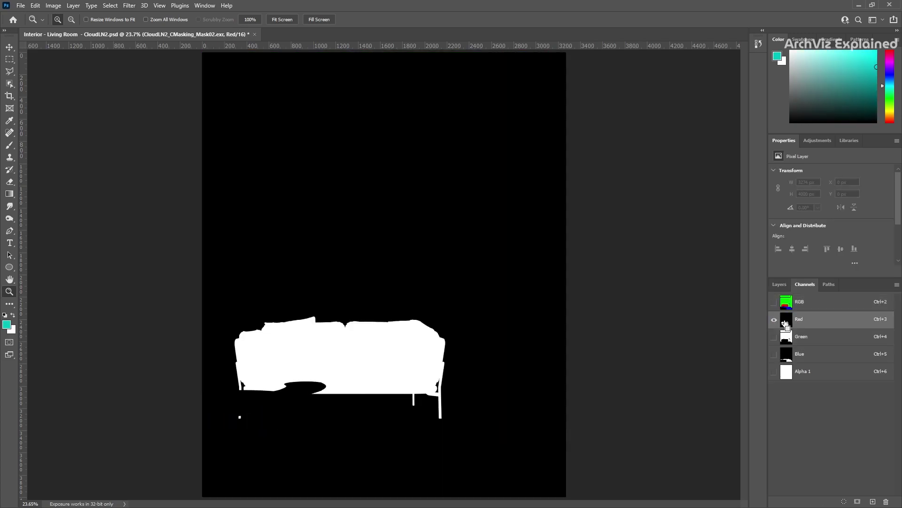
ctrl+click(786, 324)
click(779, 284)
click(776, 339)
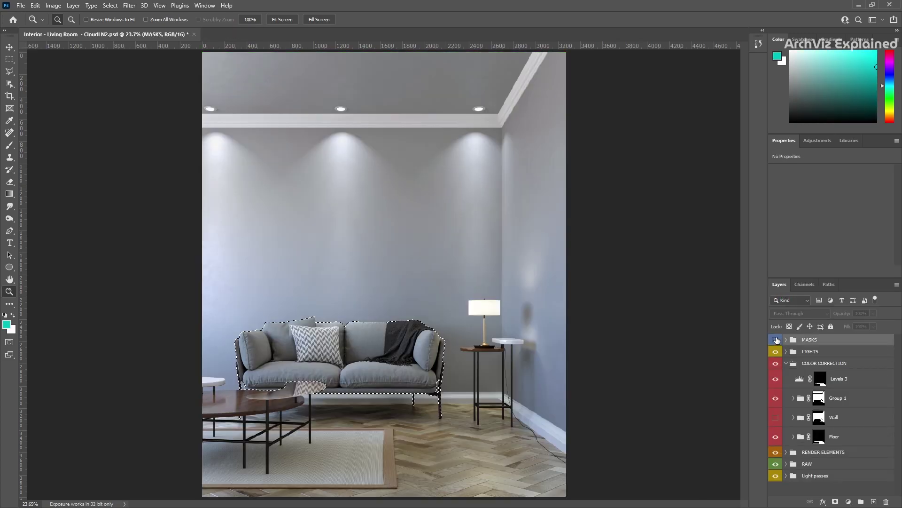
click(849, 502)
click(842, 383)
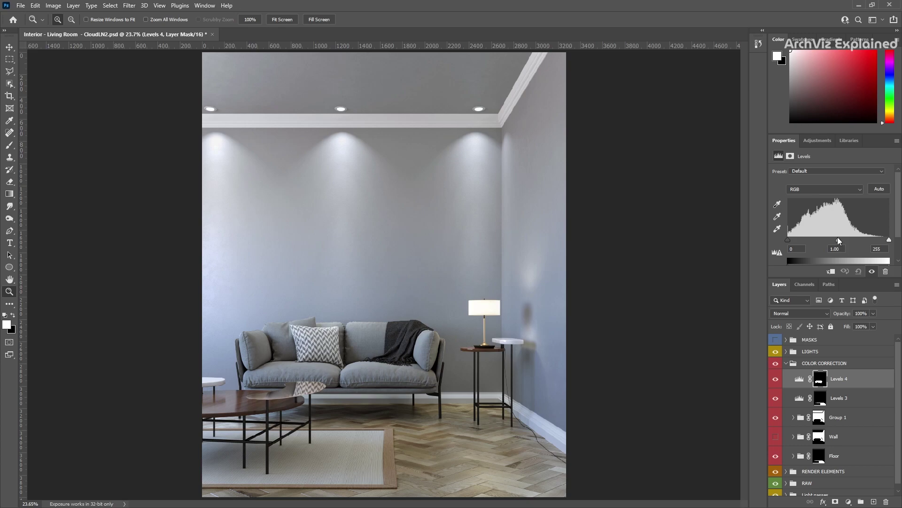